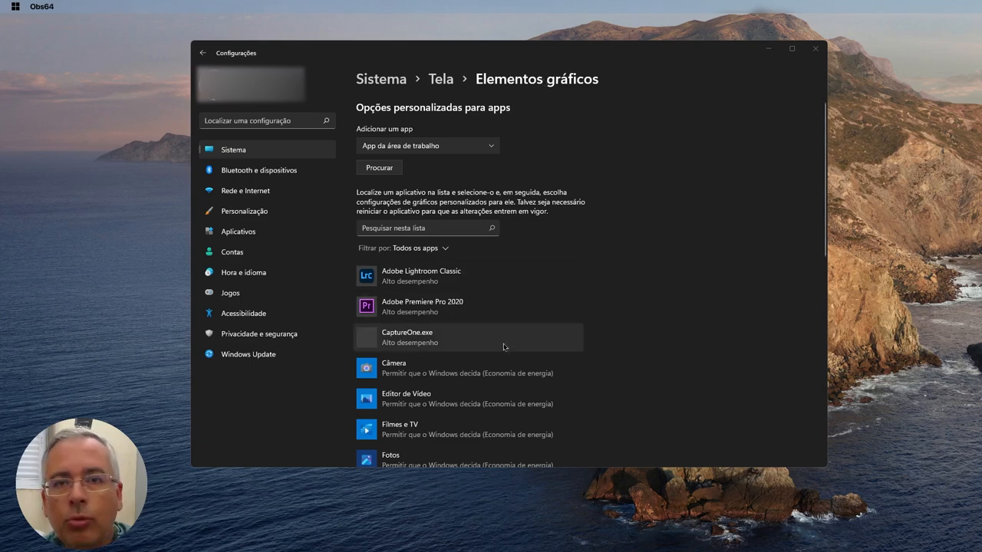
scroll(504, 347, down, 3)
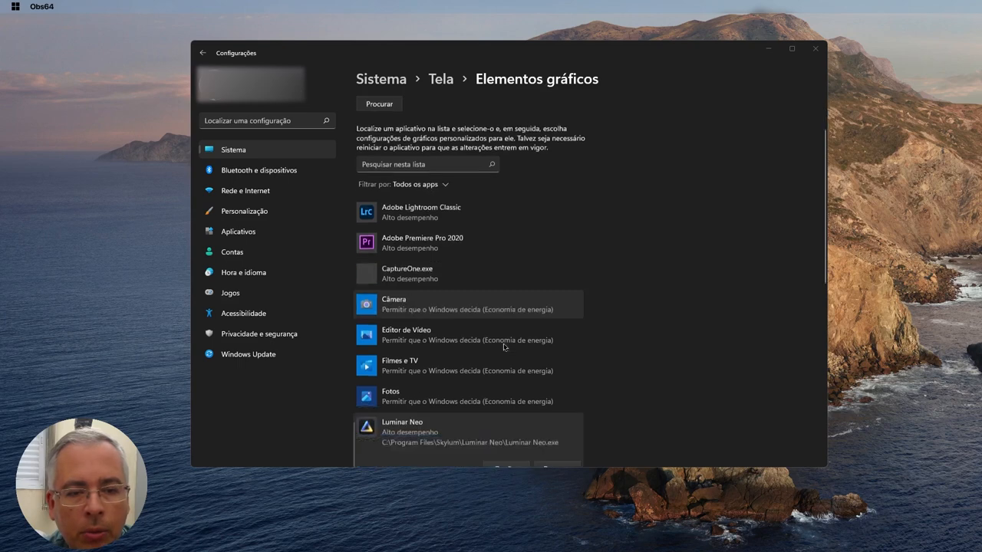
scroll(504, 346, down, 3)
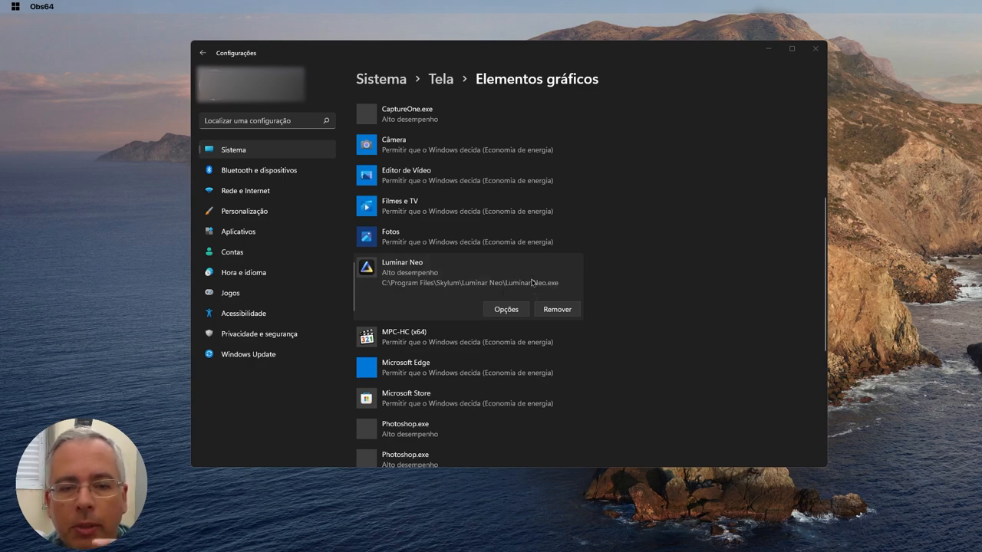
scroll(533, 283, up, 5)
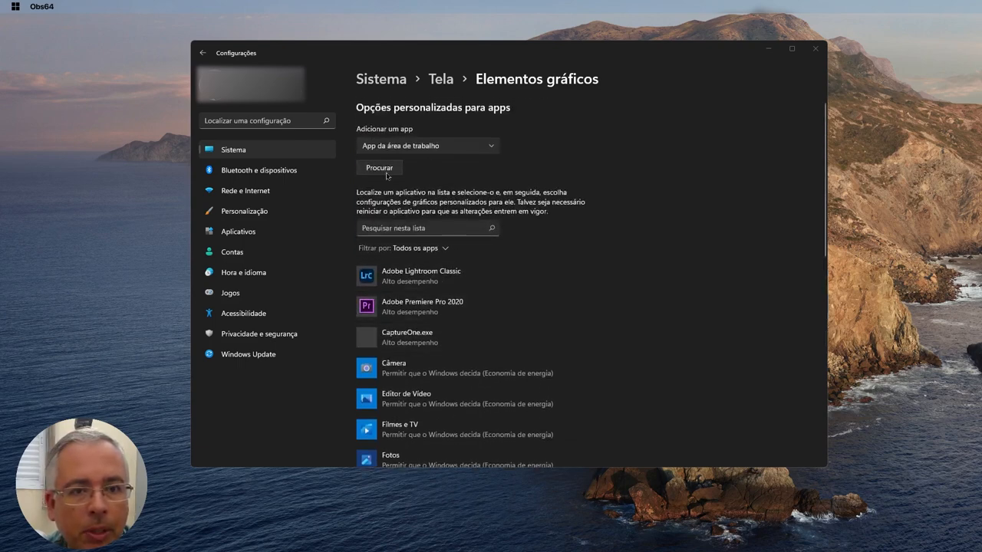
Step: Browse to the Skylum install folder and pick the Luminar Neo executable
click(383, 170)
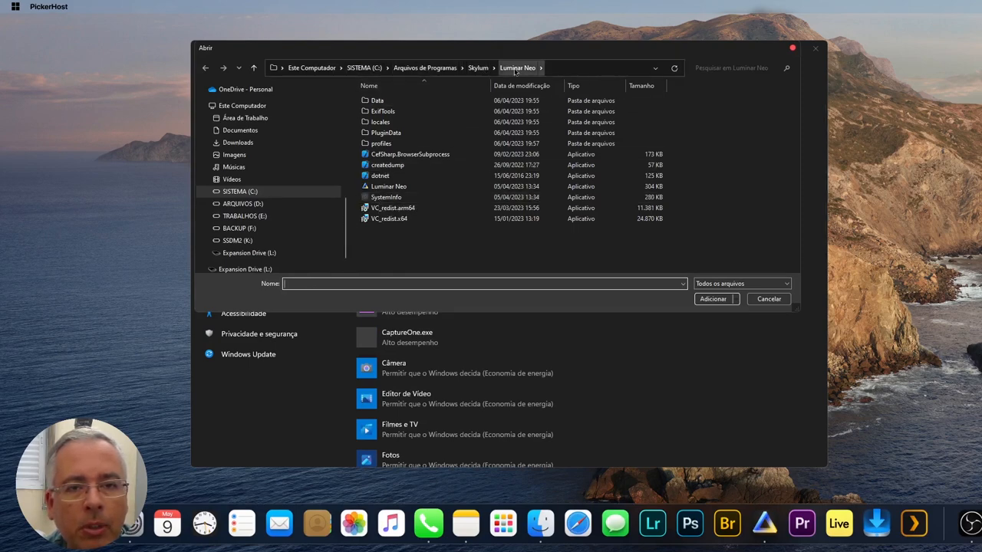
click(389, 187)
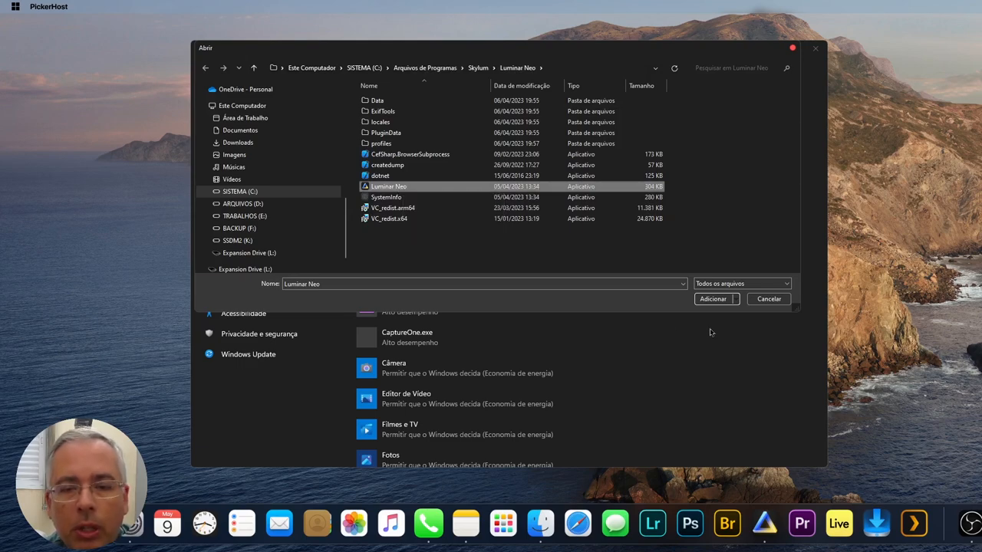
Step: Add Luminar Neo to the list, review its high-performance preference unchanged, and close Settings
click(769, 300)
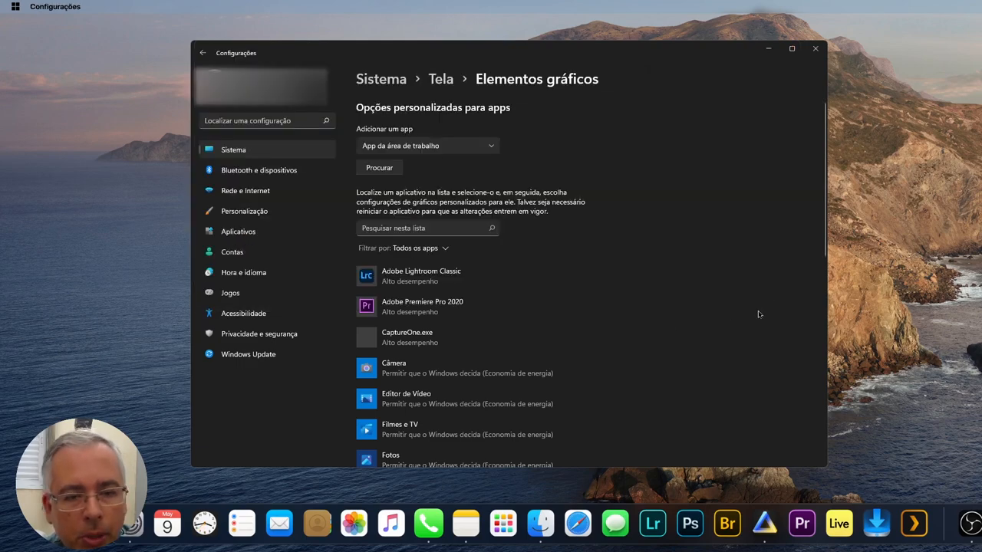
scroll(759, 314, down, 4)
scroll(537, 307, down, 2)
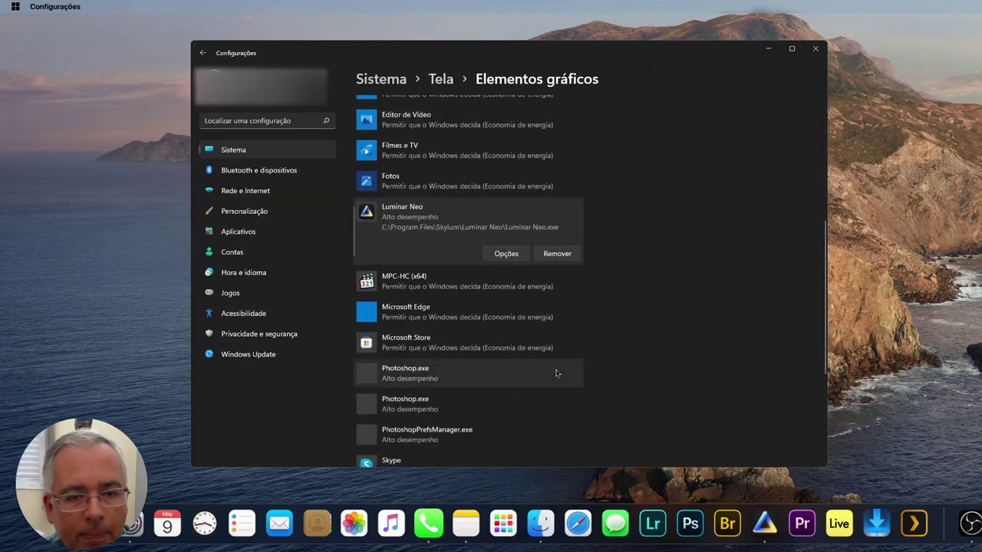
click(505, 254)
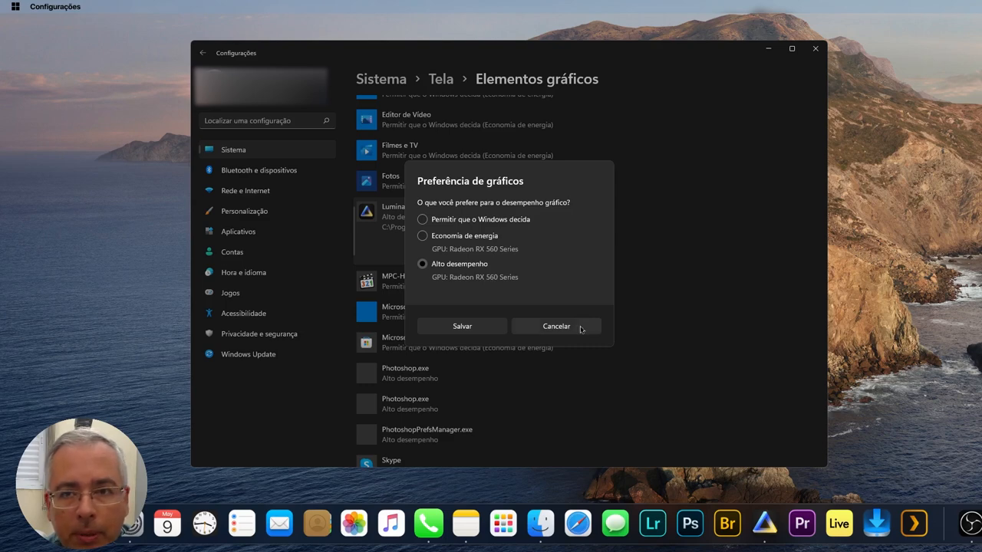
click(545, 325)
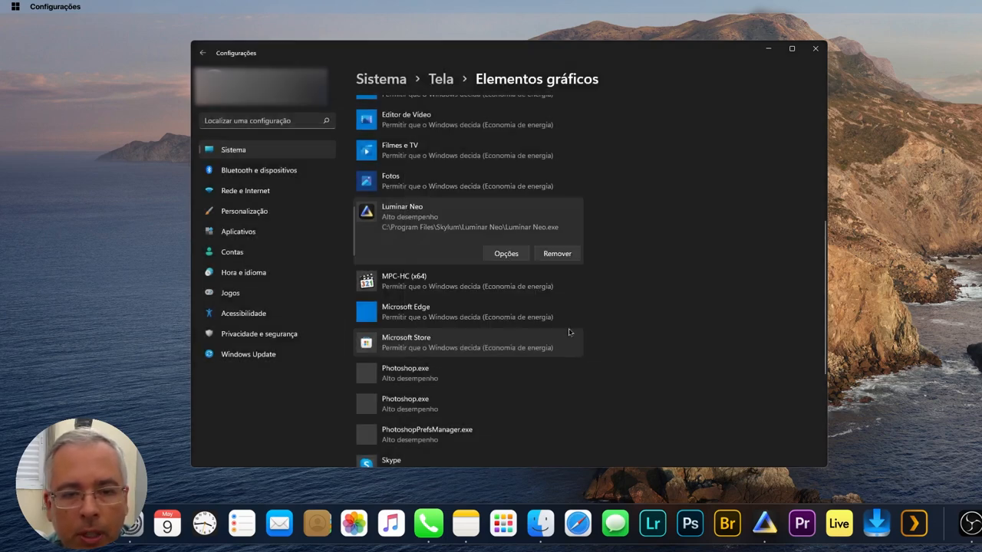
scroll(429, 299, up, 3)
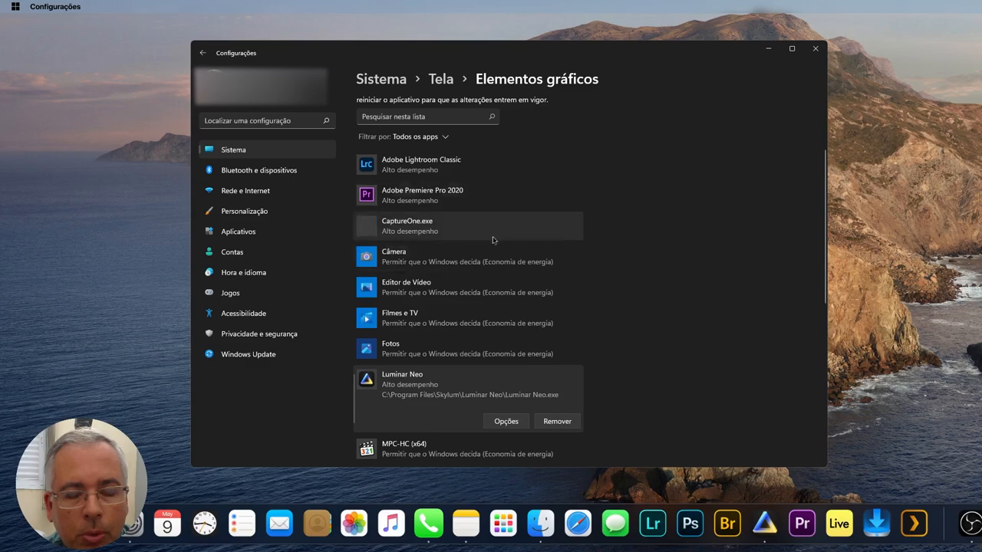
scroll(490, 345, down, 3)
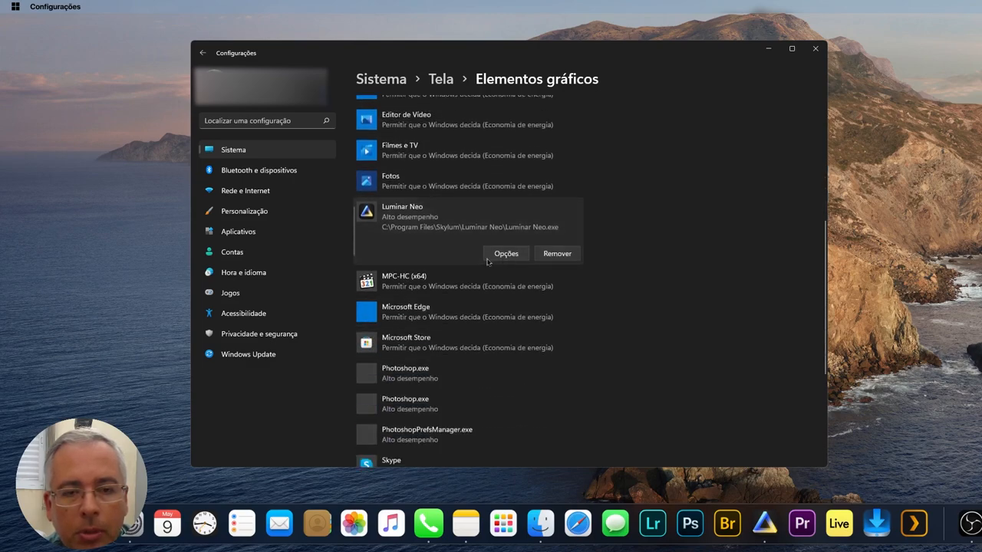
click(813, 50)
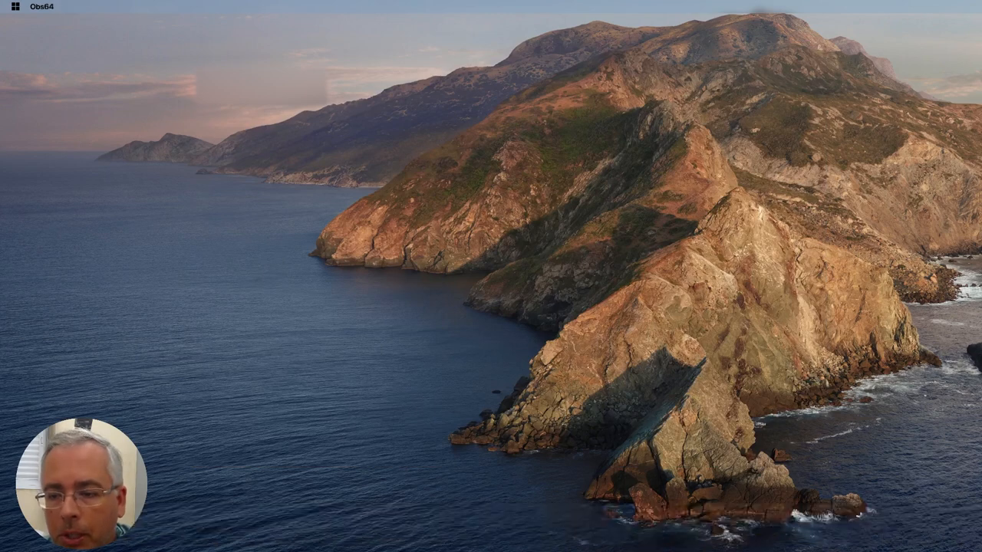
Step: Launch Luminar Neo from the dock into its photo catalog
click(946, 527)
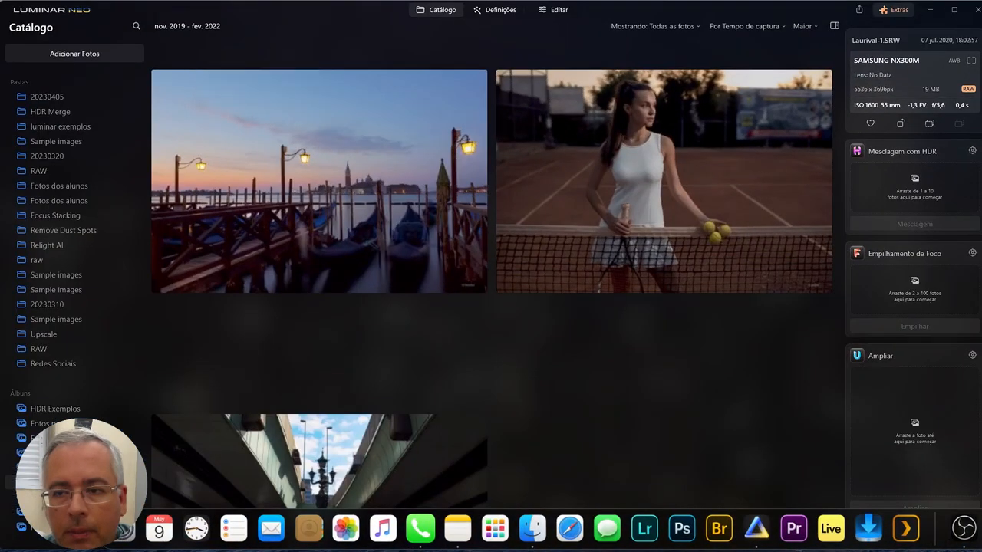
scroll(583, 384, up, 5)
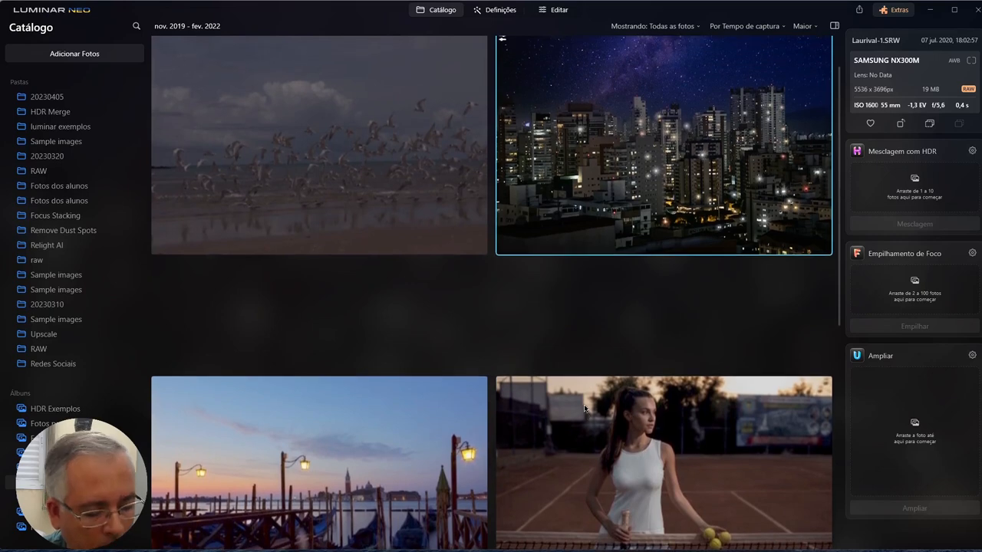
scroll(584, 408, up, 2)
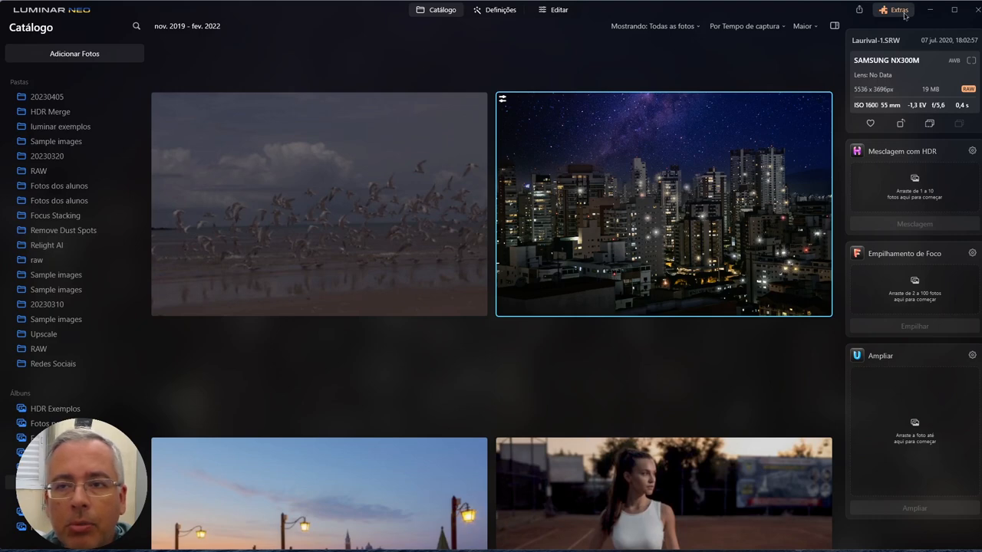
click(904, 14)
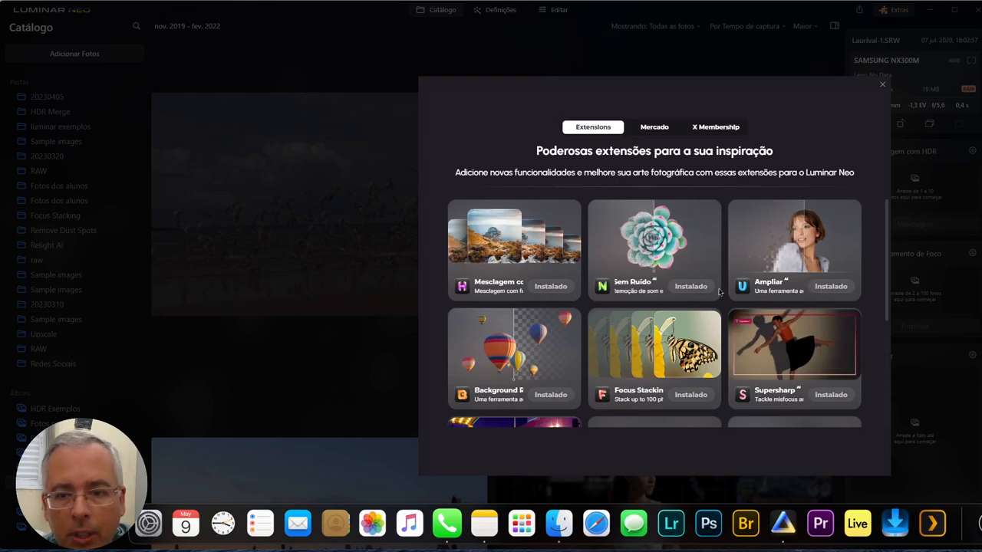
scroll(724, 272, down, 3)
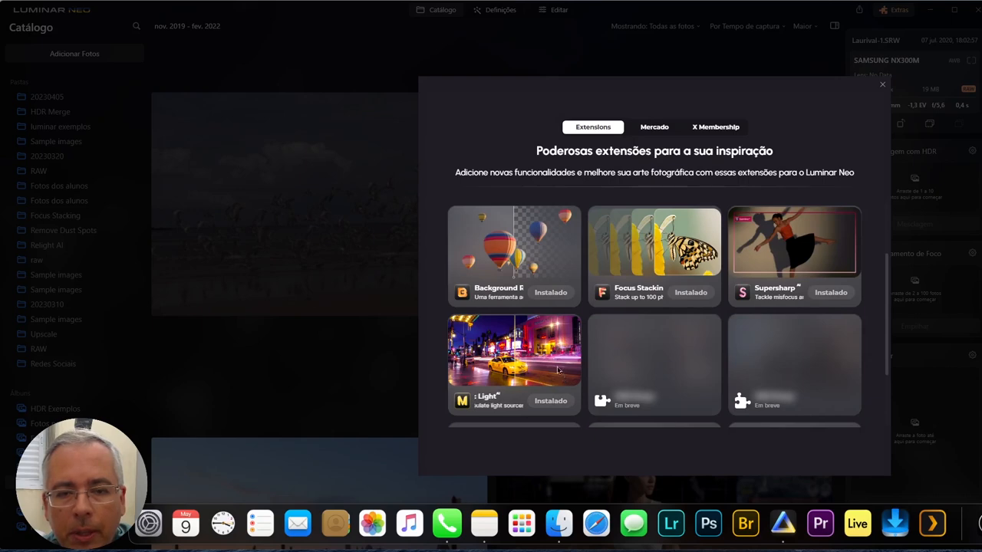
scroll(703, 261, up, 3)
scroll(702, 262, down, 5)
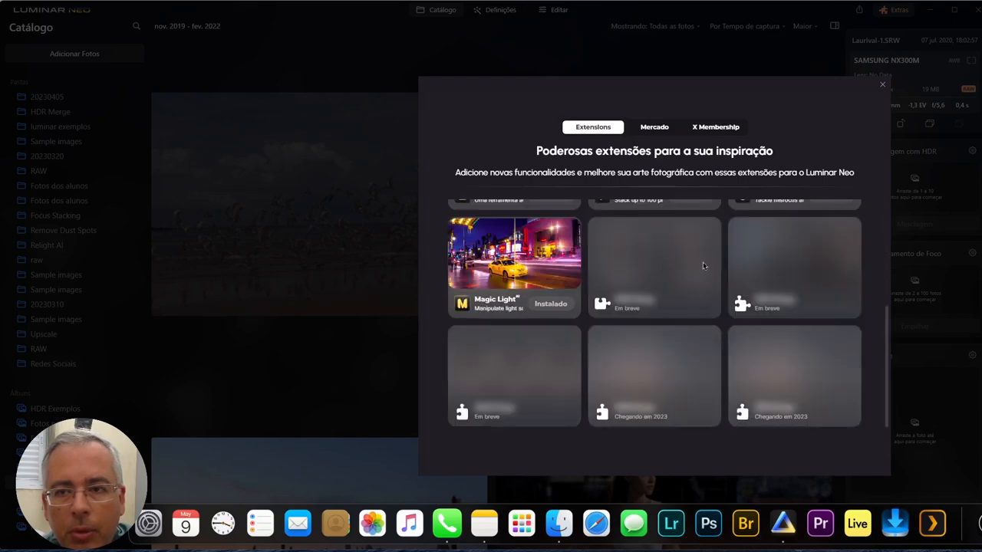
scroll(703, 262, up, 5)
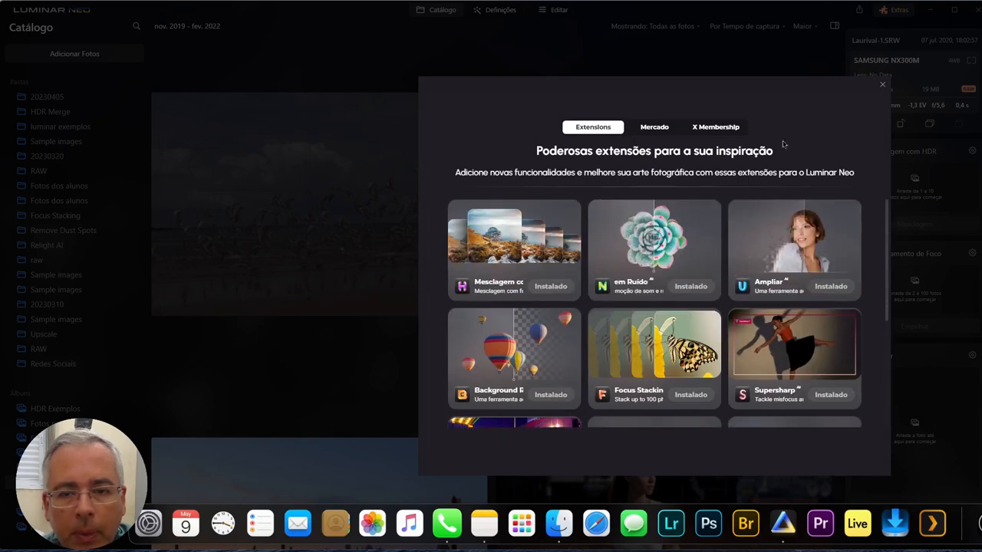
click(882, 84)
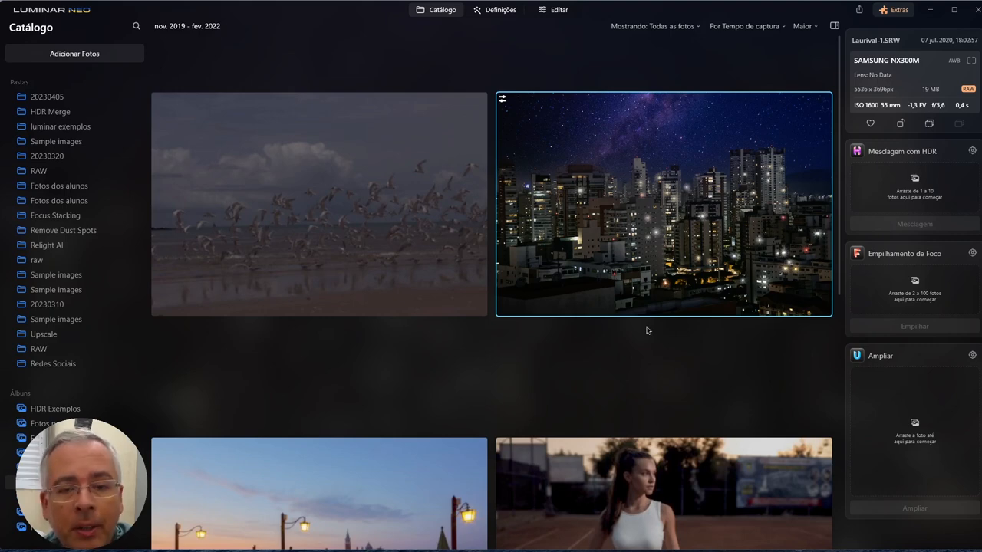
scroll(647, 330, down, 4)
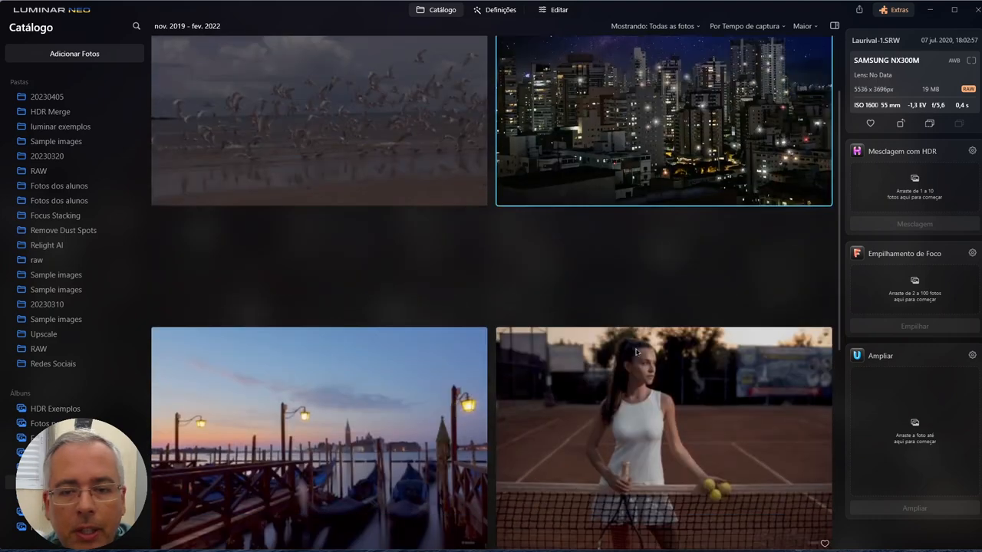
scroll(636, 352, down, 2)
scroll(659, 322, up, 3)
scroll(675, 306, up, 2)
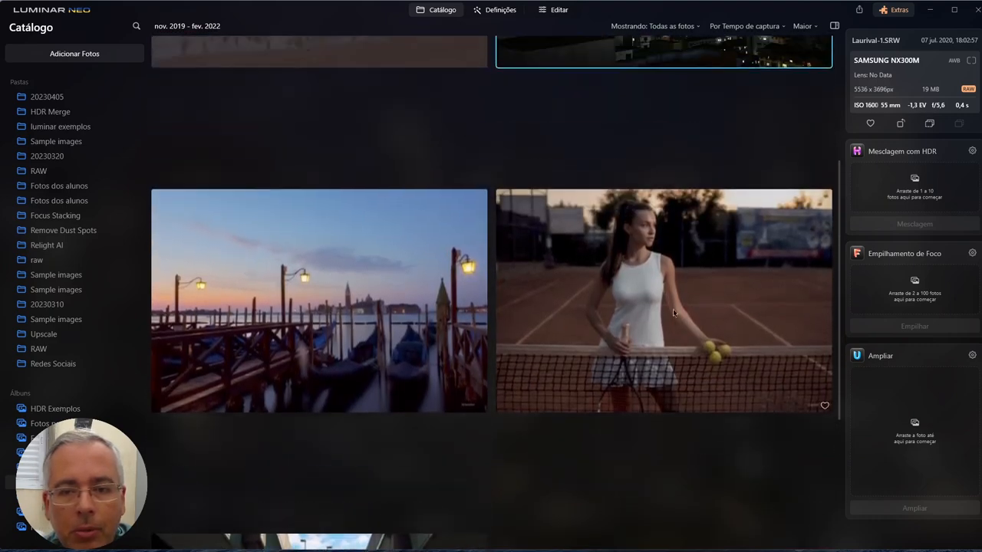
Step: Select the tennis player photo and switch it into the editor
click(678, 297)
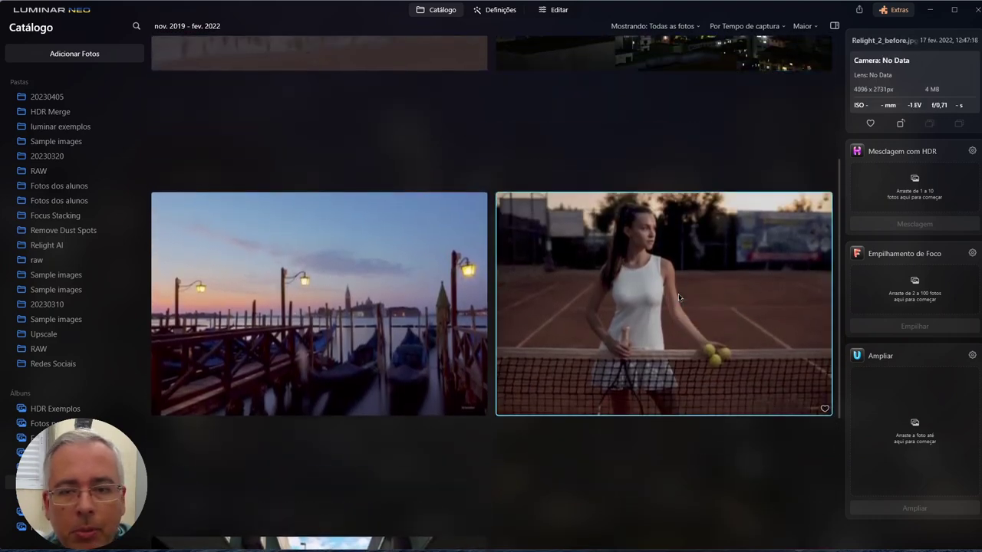
click(559, 10)
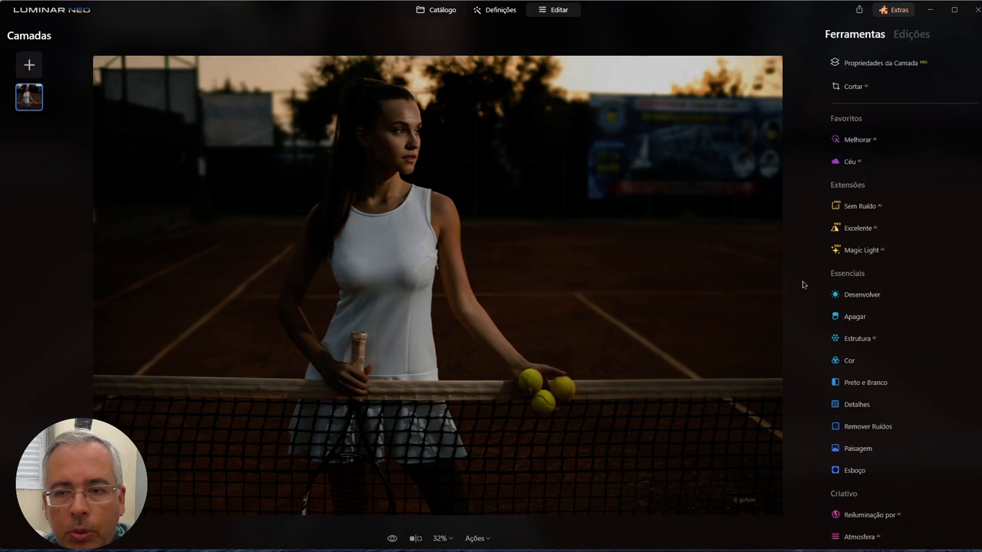
mouse_move(882, 448)
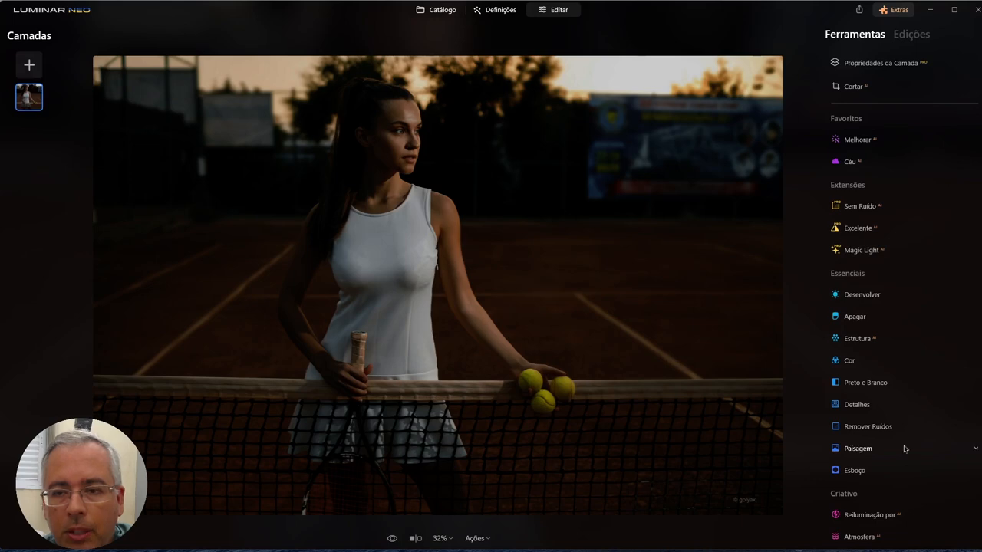
scroll(905, 449, down, 5)
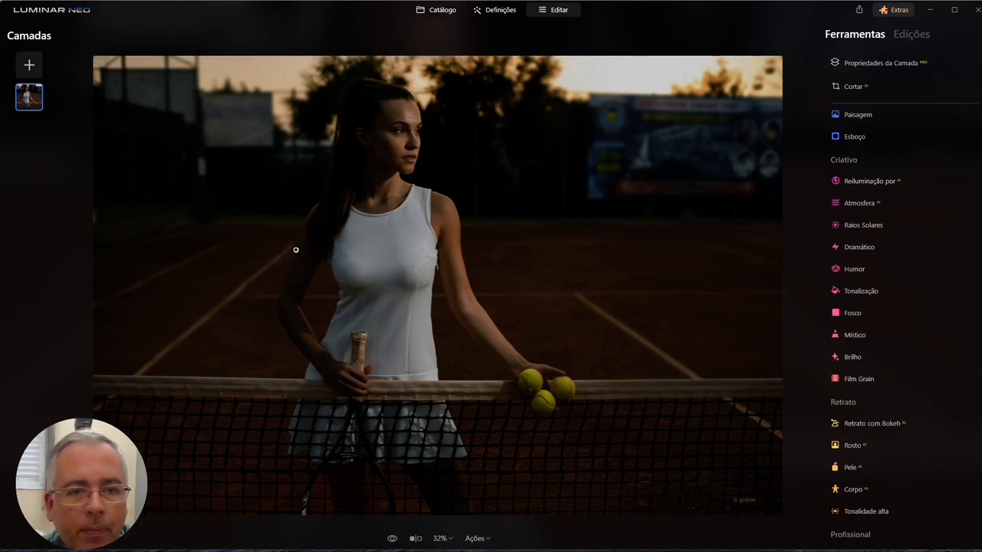
Step: Enable Relight AI and raise near brightness to 65 on the tennis photo
click(892, 182)
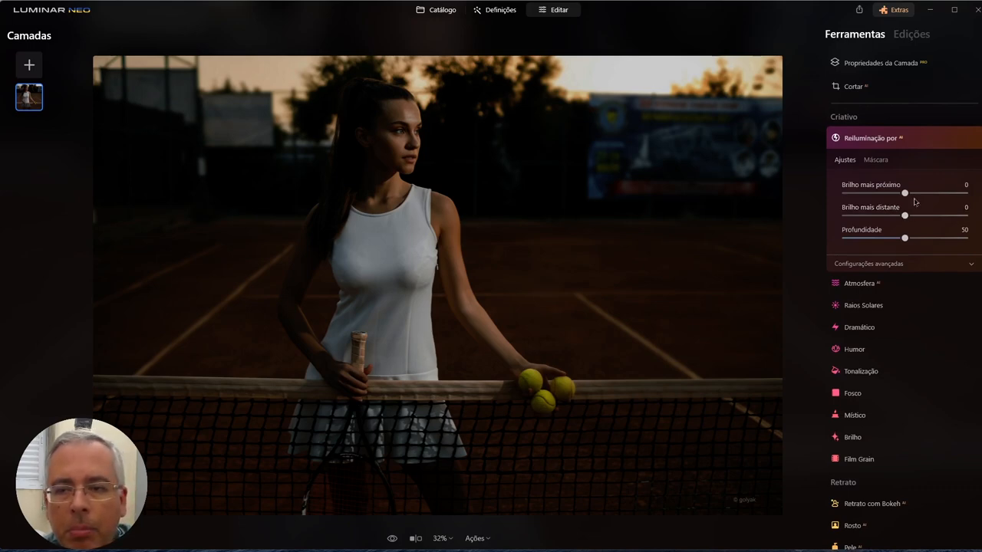
drag(905, 193, 942, 194)
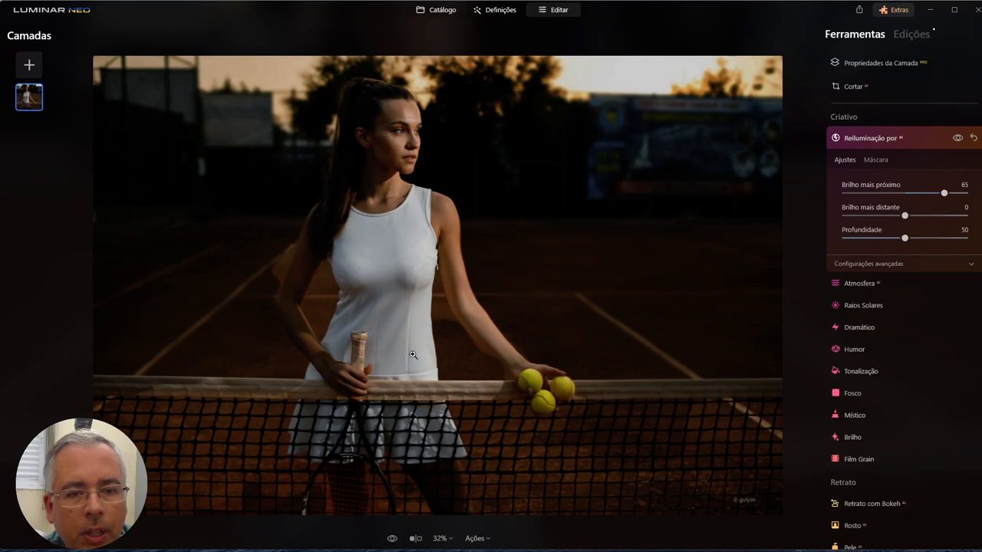
Step: Inspect the dress and face at 100%, then reset near brightness back to 0
click(315, 282)
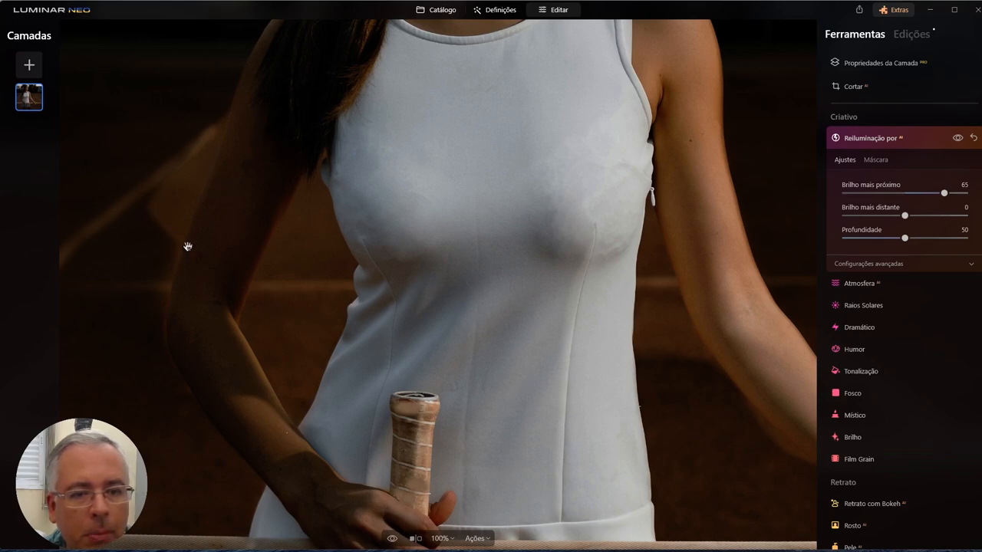
key(ctrl+0)
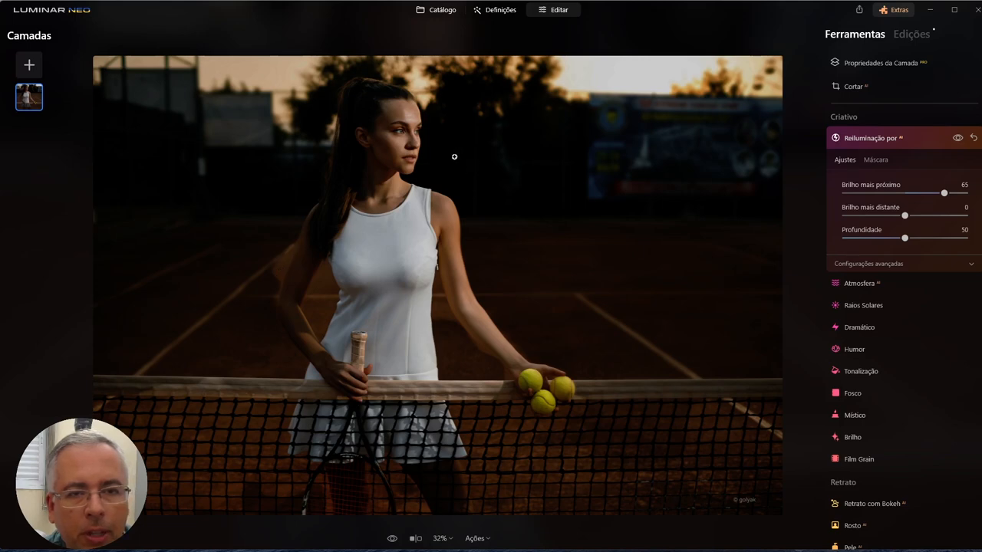
click(407, 133)
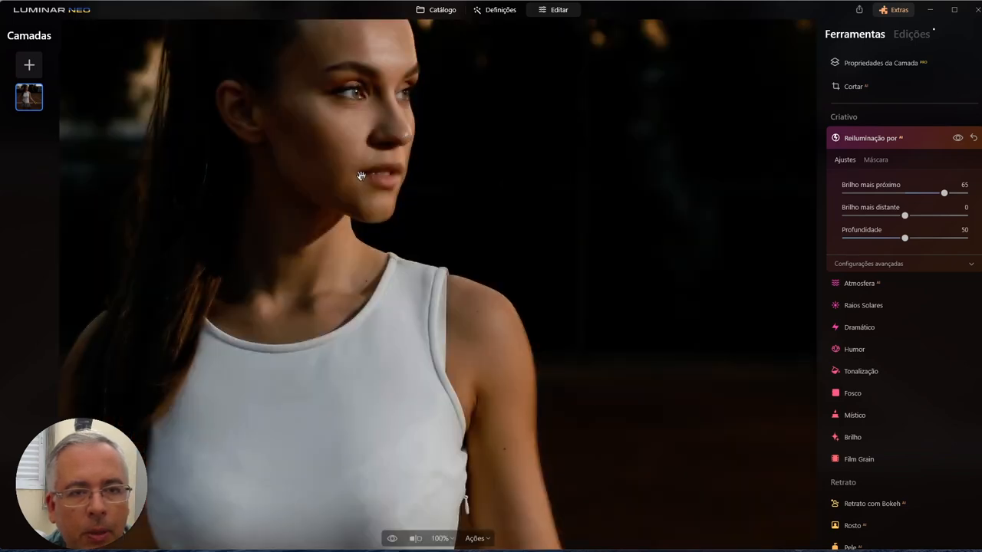
drag(357, 184, 359, 269)
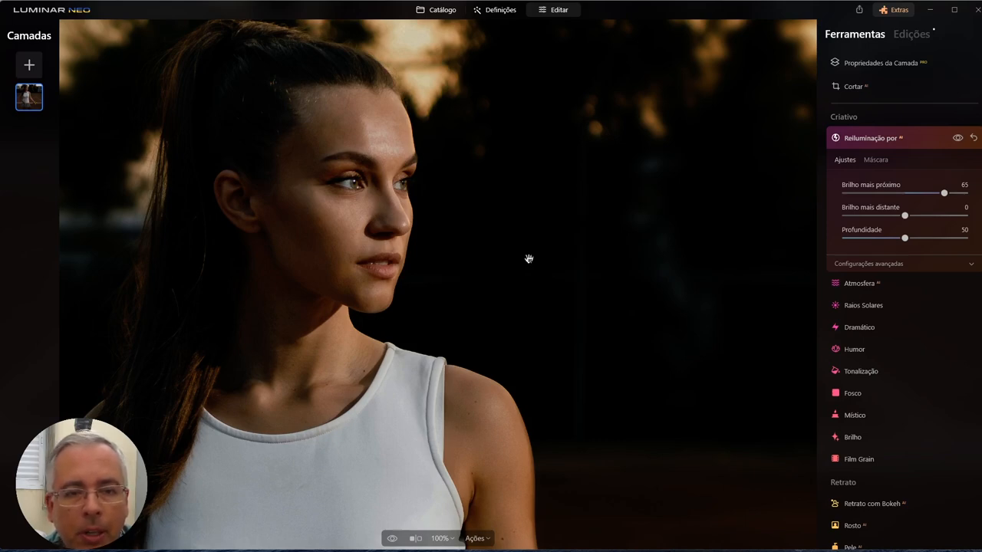
double_click(528, 258)
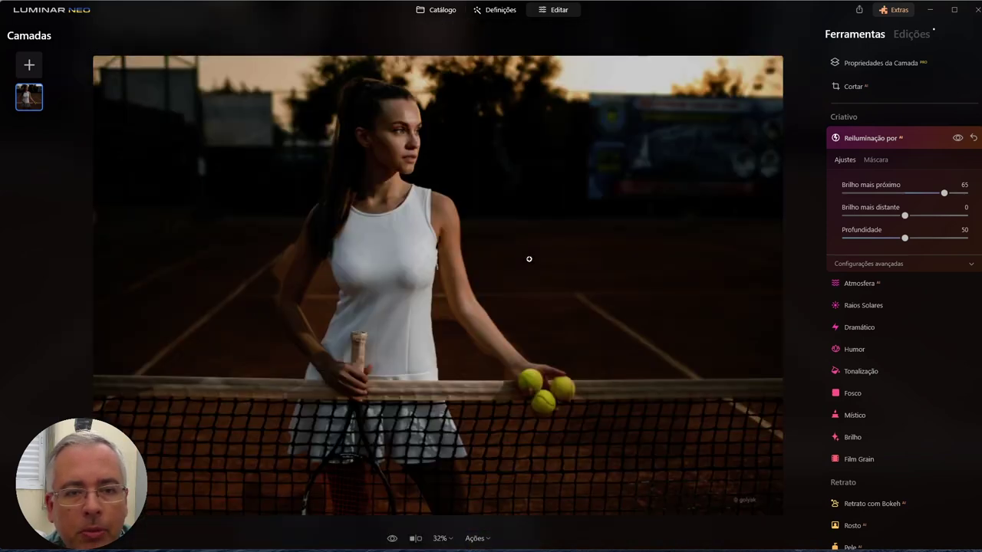
double_click(944, 193)
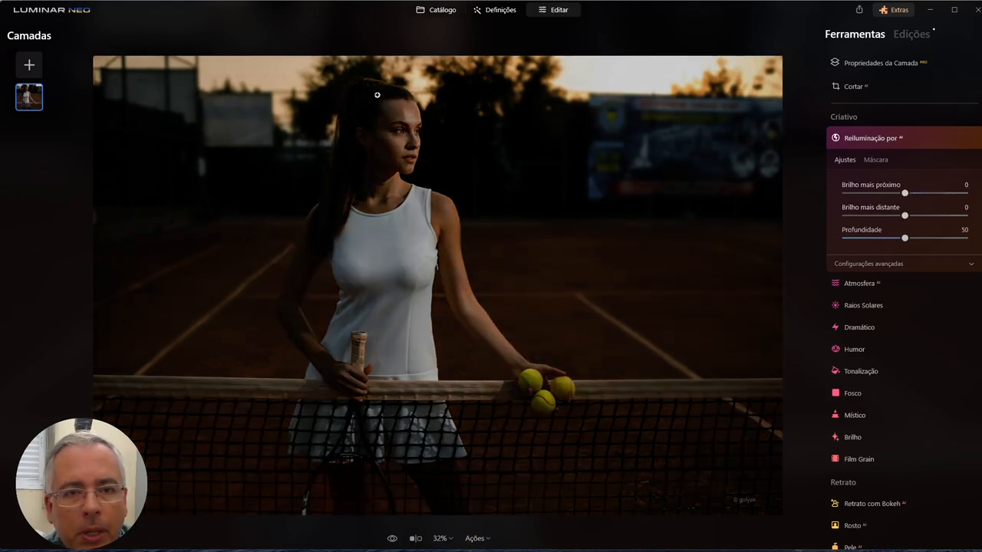
Step: Raise far brightness to 79, compare before/after, and nudge depth to 49
drag(905, 216, 953, 216)
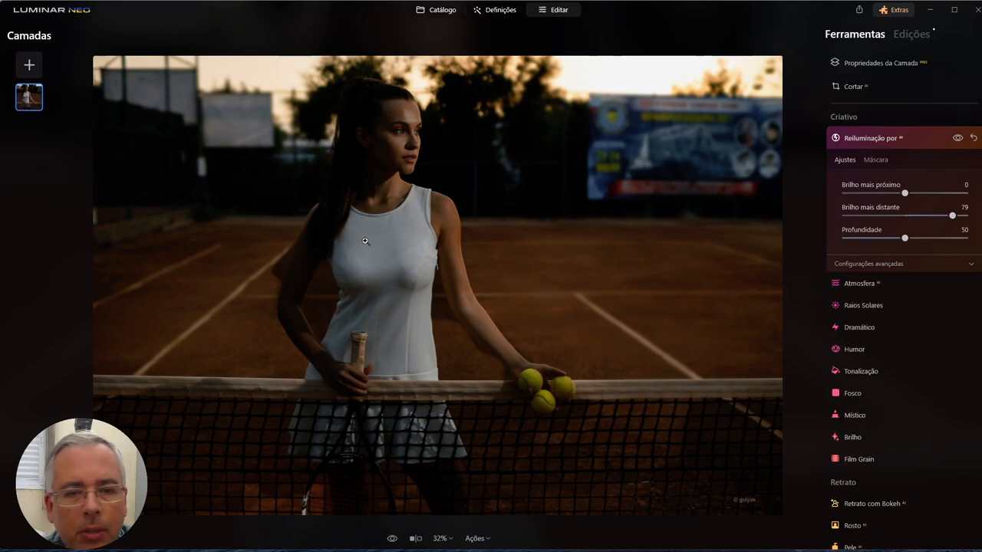
click(415, 538)
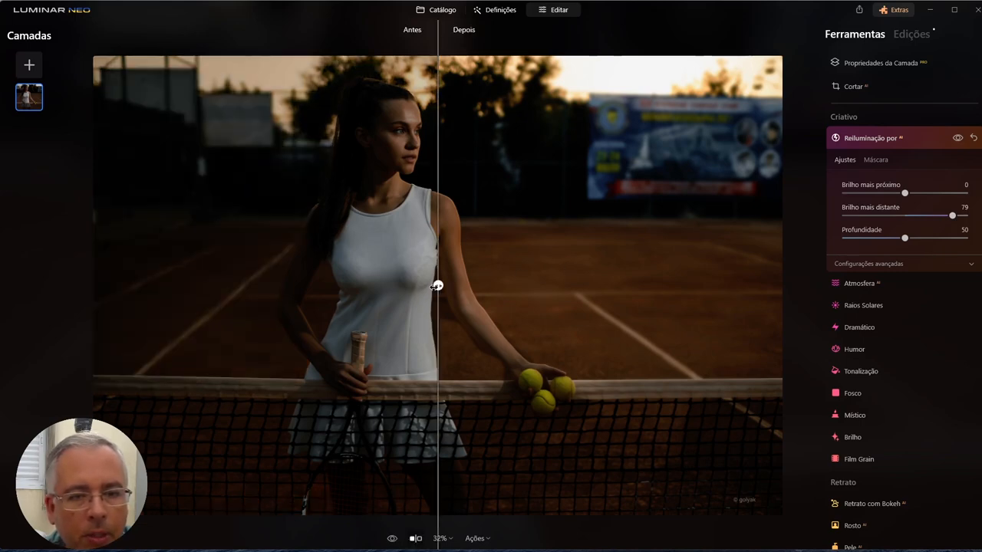
drag(438, 287, 699, 328)
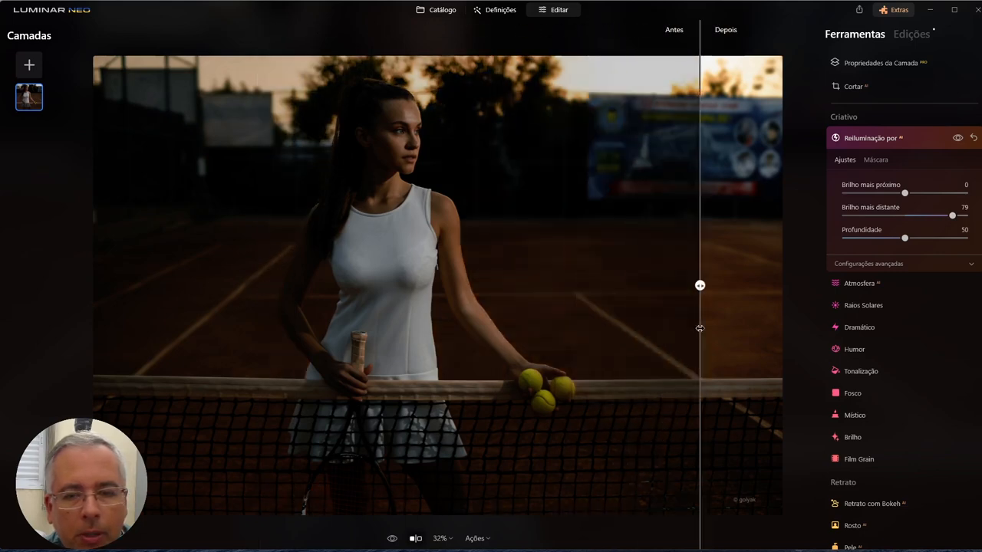
drag(699, 328, 383, 285)
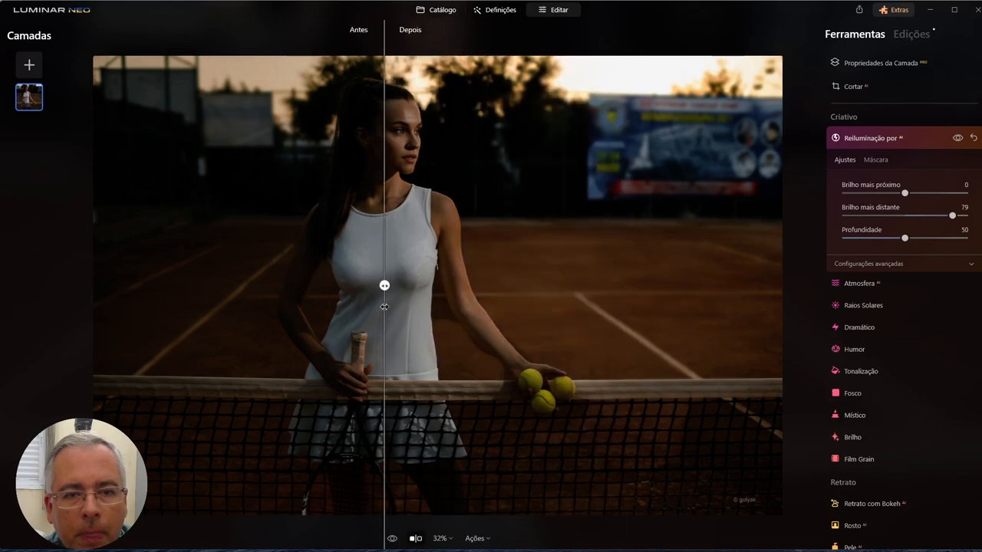
click(415, 539)
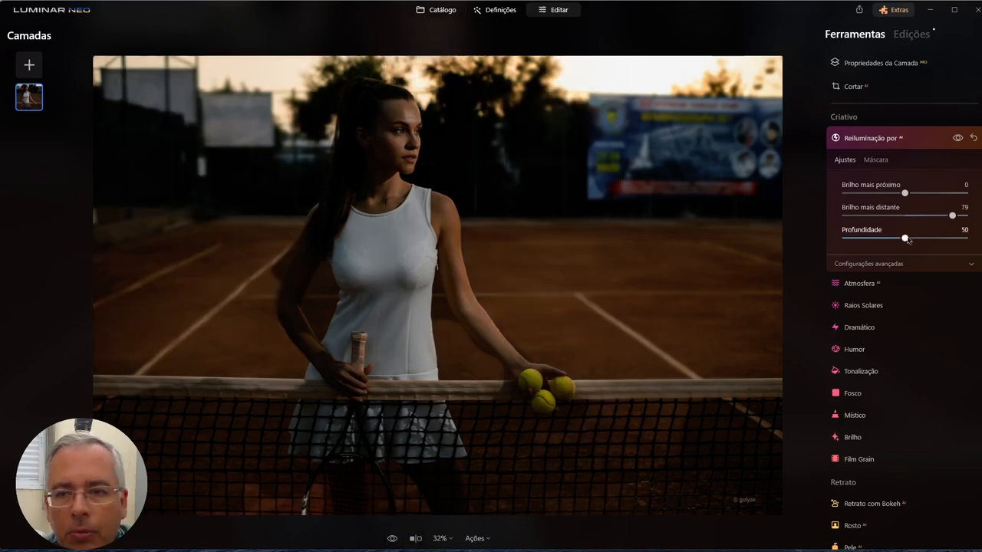
drag(906, 238, 904, 239)
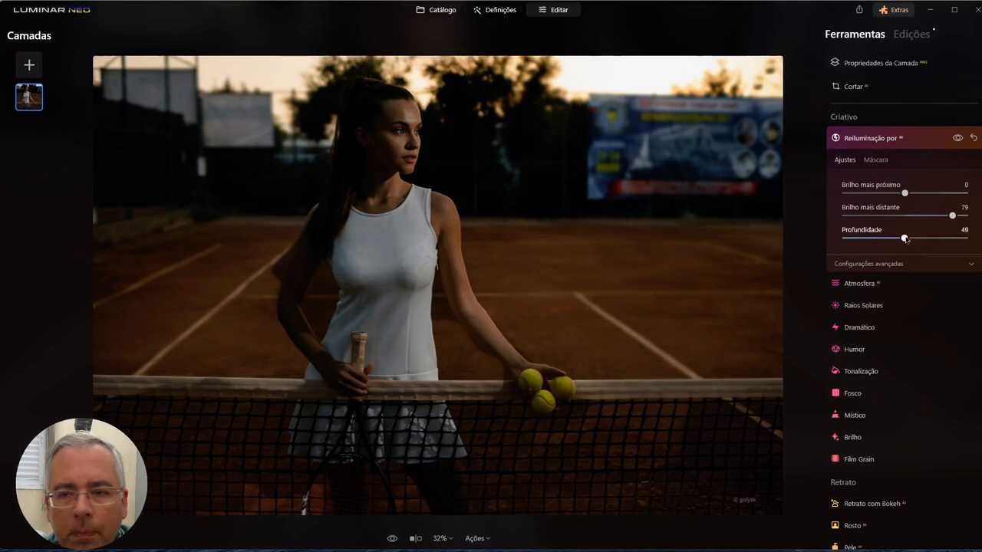
Step: Raise near brightness to 78 and check it with the before/after split
drag(906, 193, 935, 195)
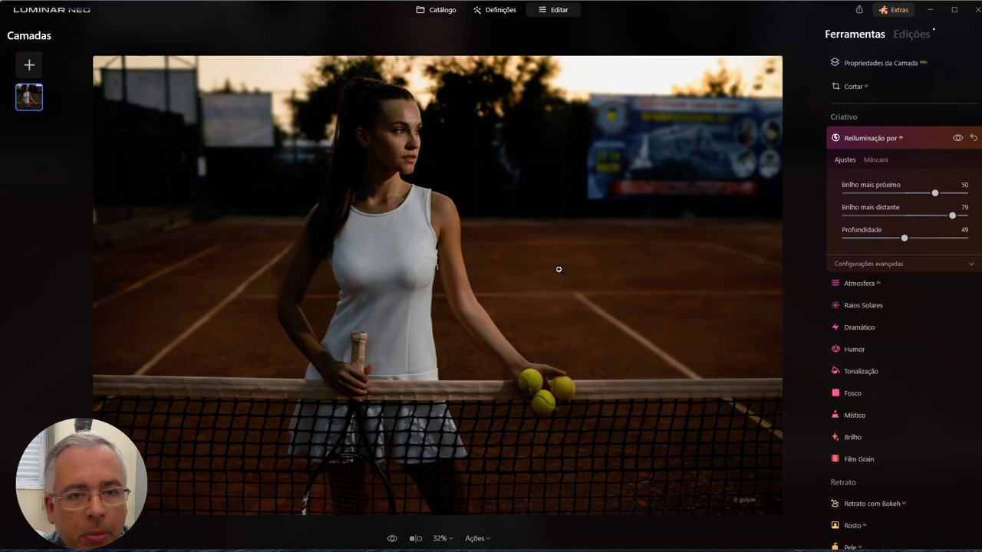
key(semicolon)
drag(438, 307, 225, 320)
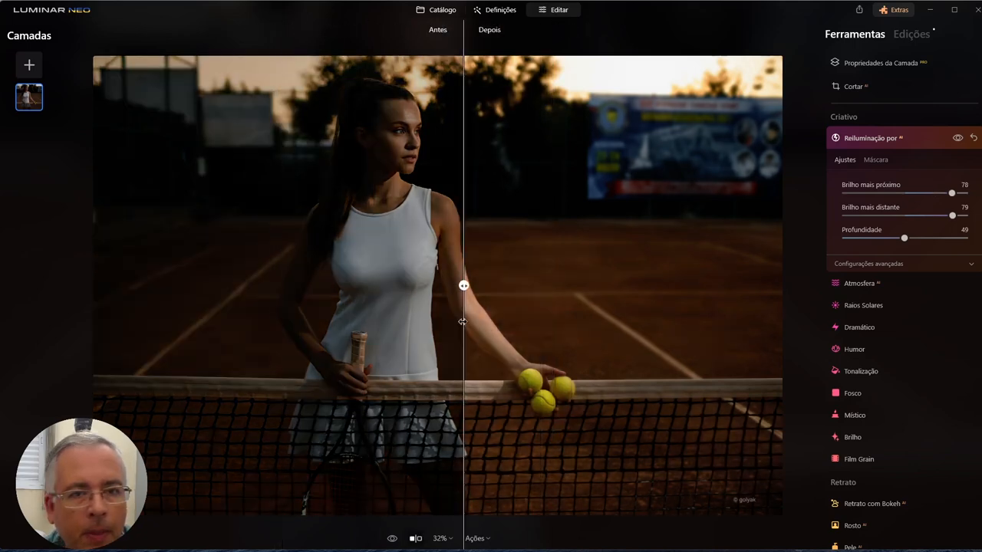
click(415, 538)
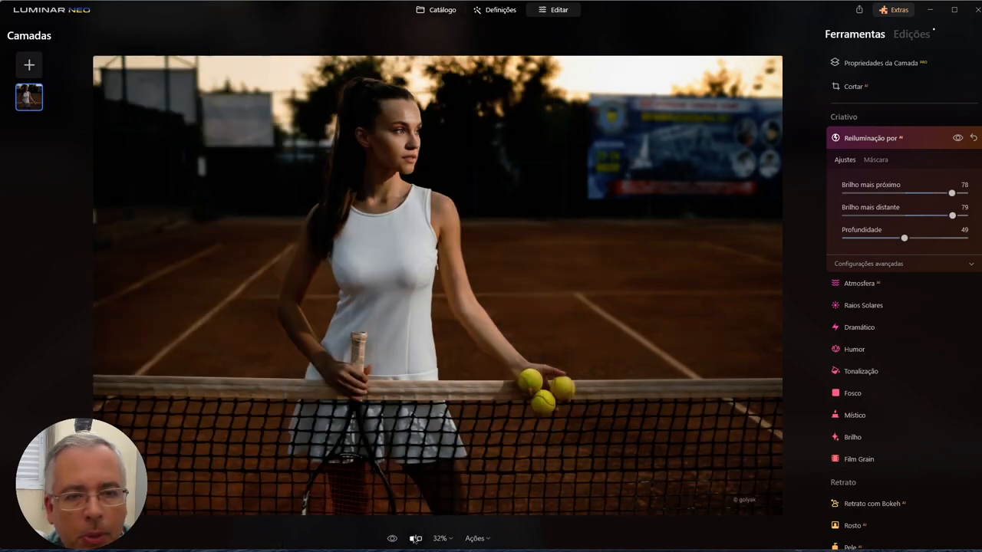
Step: Push relighting depth to 100 and toggle against the original several times
mouse_move(904, 239)
mouse_down()
mouse_move(955, 241)
mouse_move(847, 244)
mouse_up()
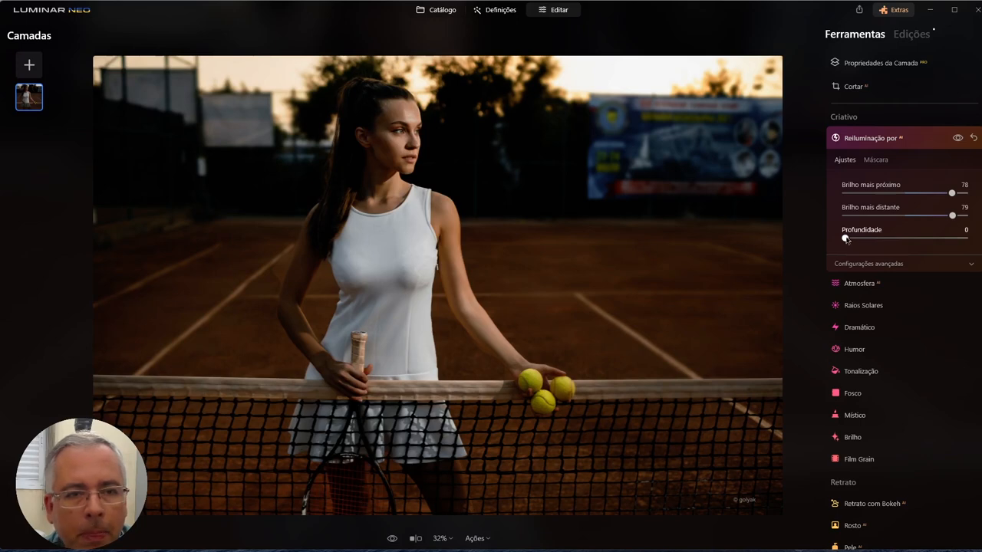
drag(846, 239, 968, 240)
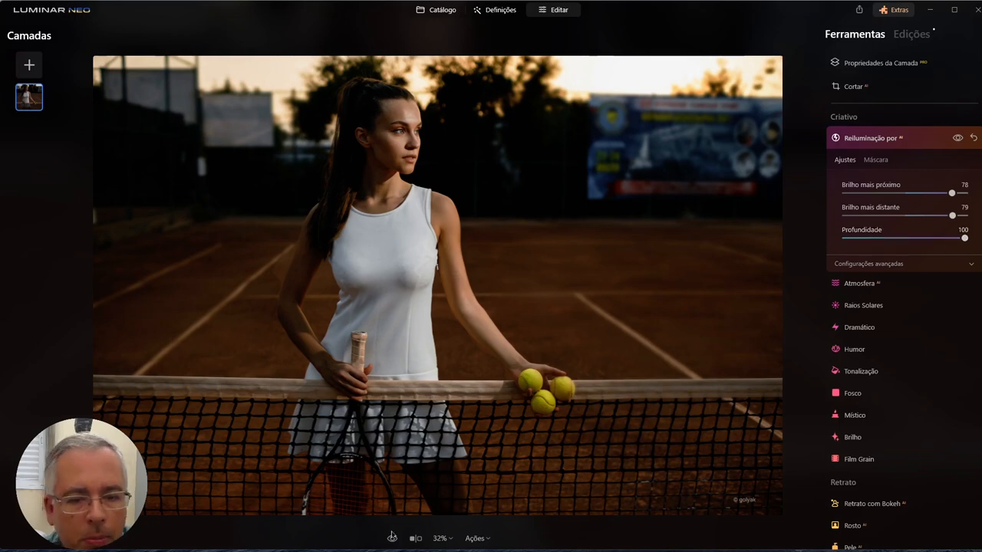
click(392, 537)
click(392, 538)
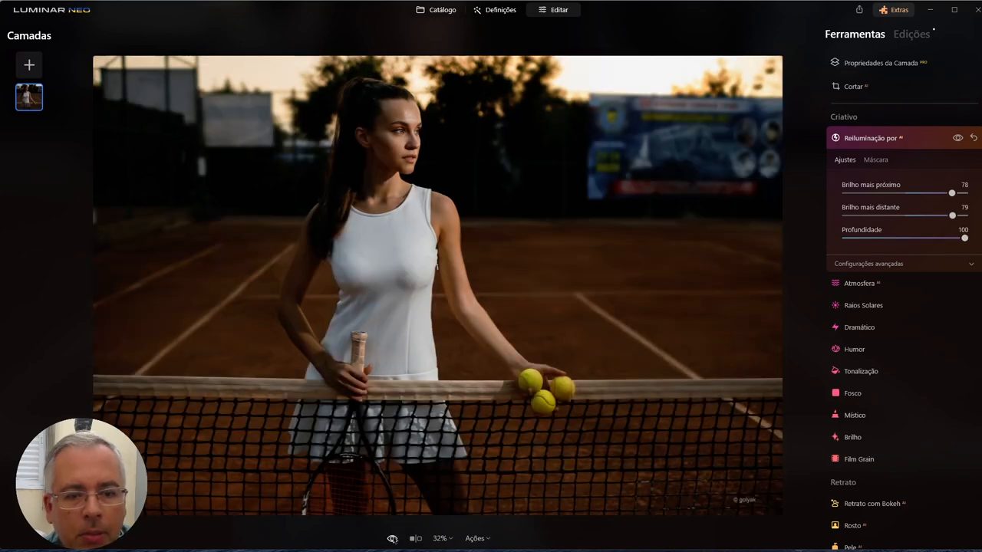
click(392, 538)
click(392, 538)
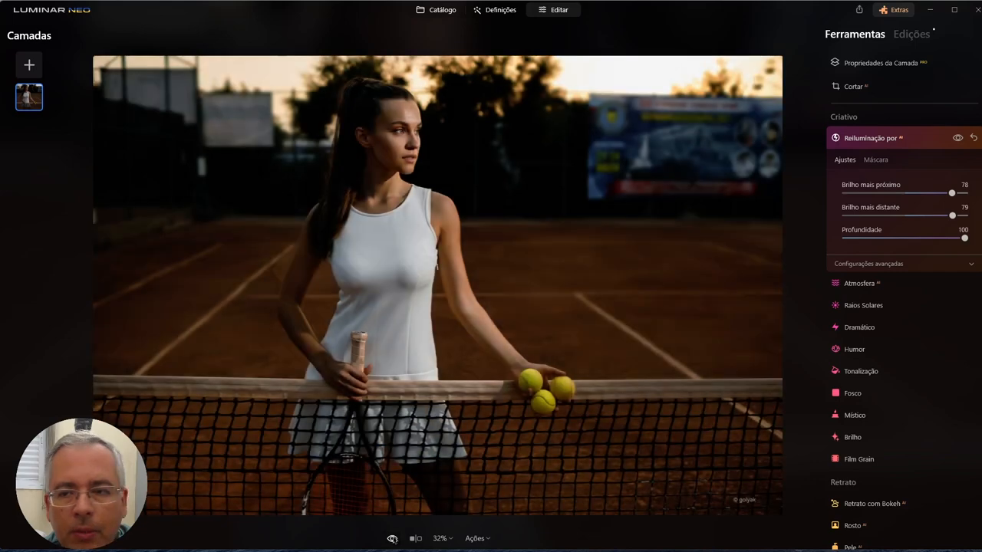
click(392, 538)
click(391, 538)
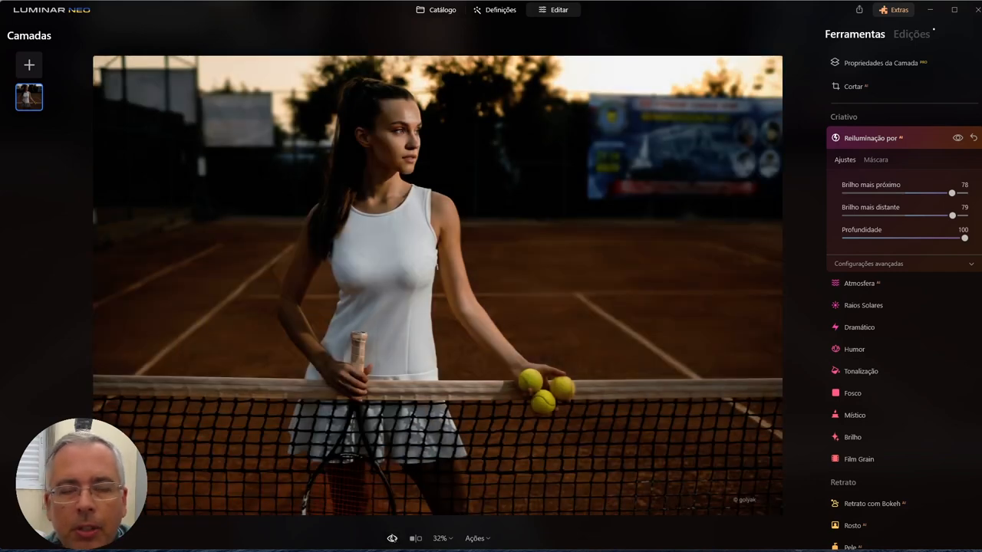
click(435, 10)
scroll(568, 371, down, 3)
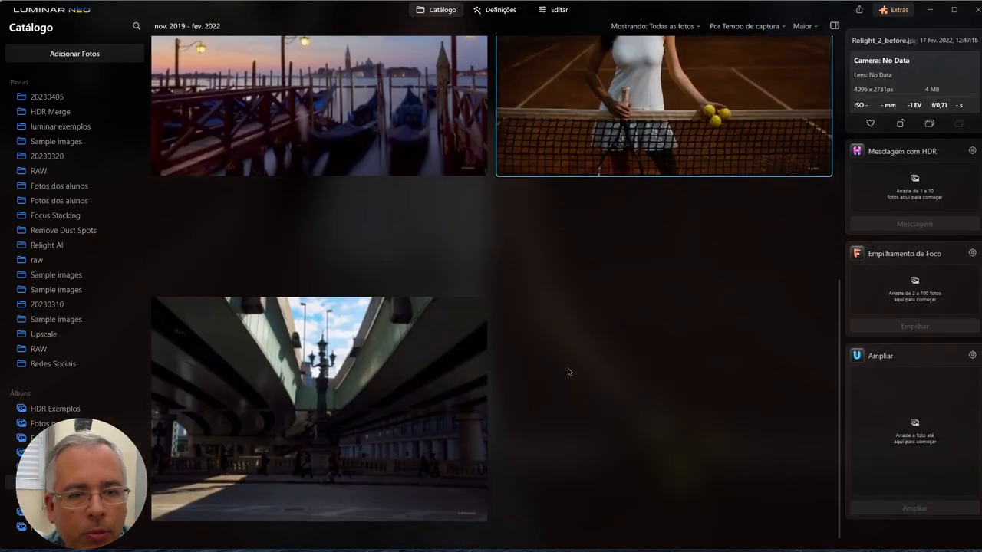
key(Right)
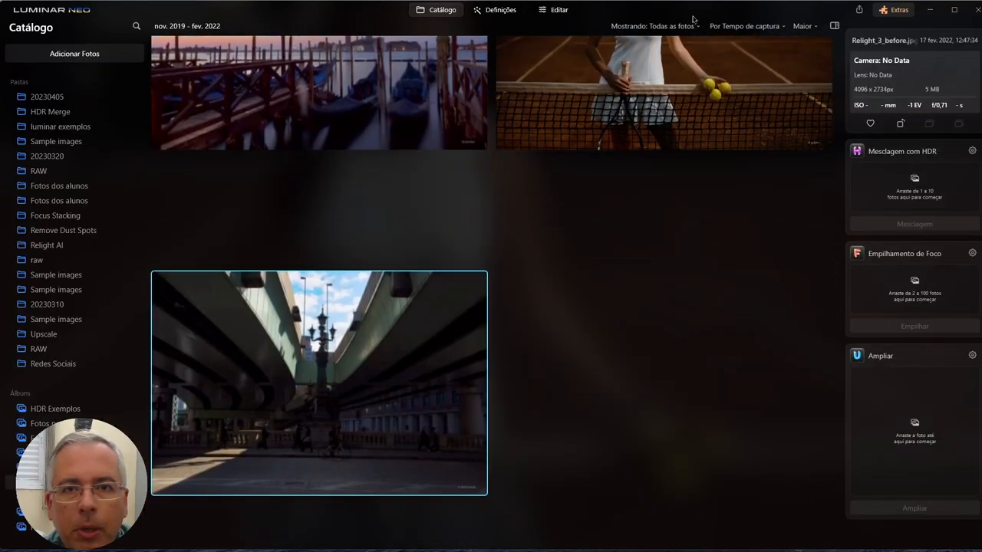
click(558, 10)
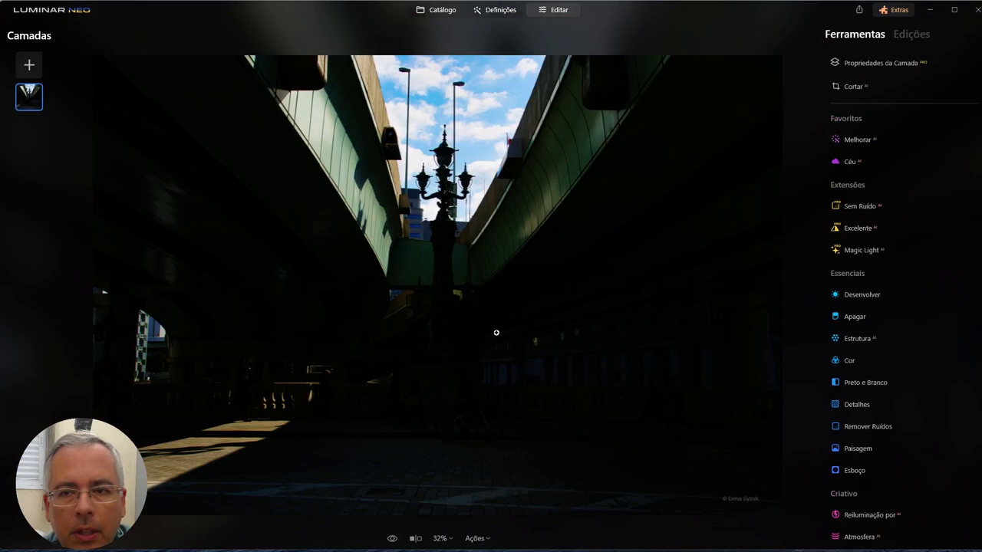
scroll(942, 455, down, 2)
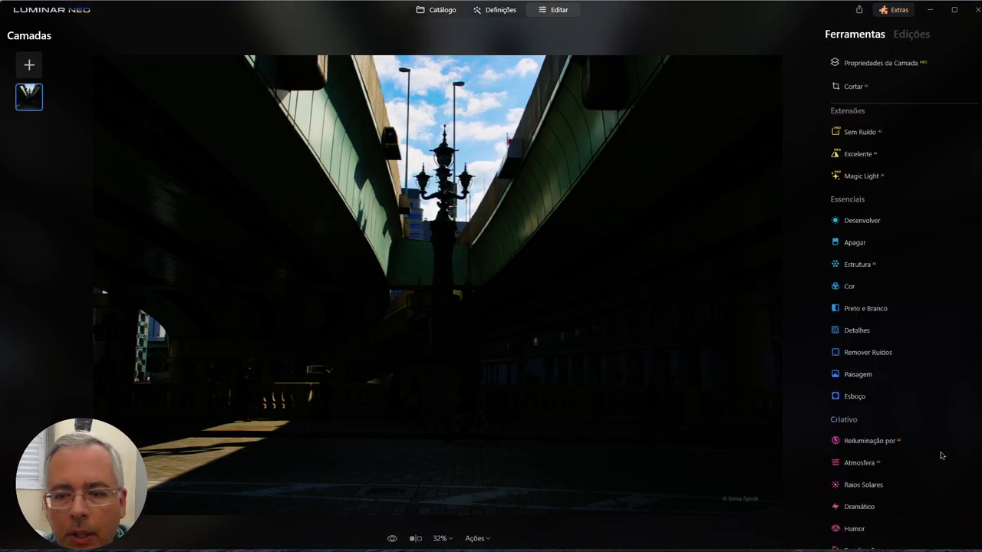
scroll(942, 456, down, 1)
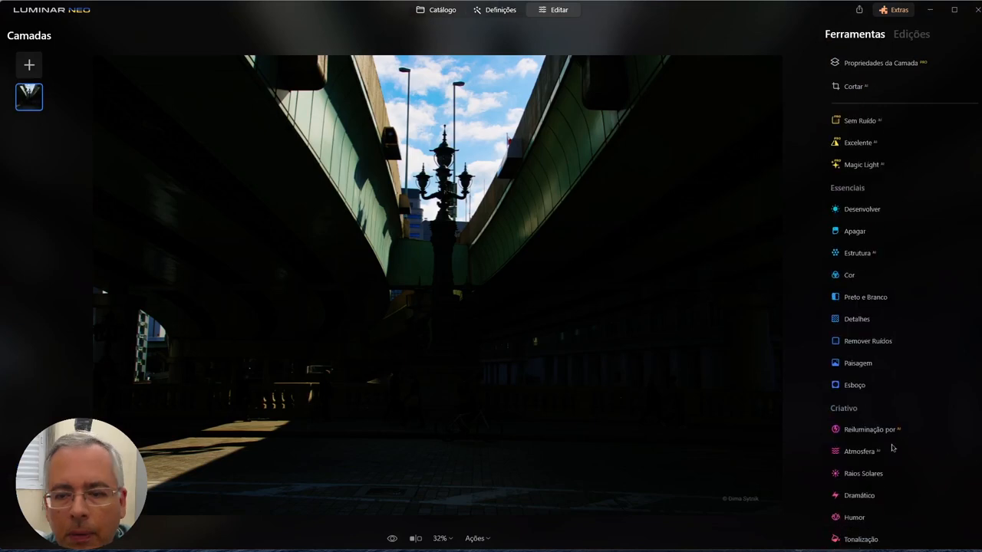
Step: Enable Relight AI with near brightness 82, testing far brightness and returning it to 0
click(869, 430)
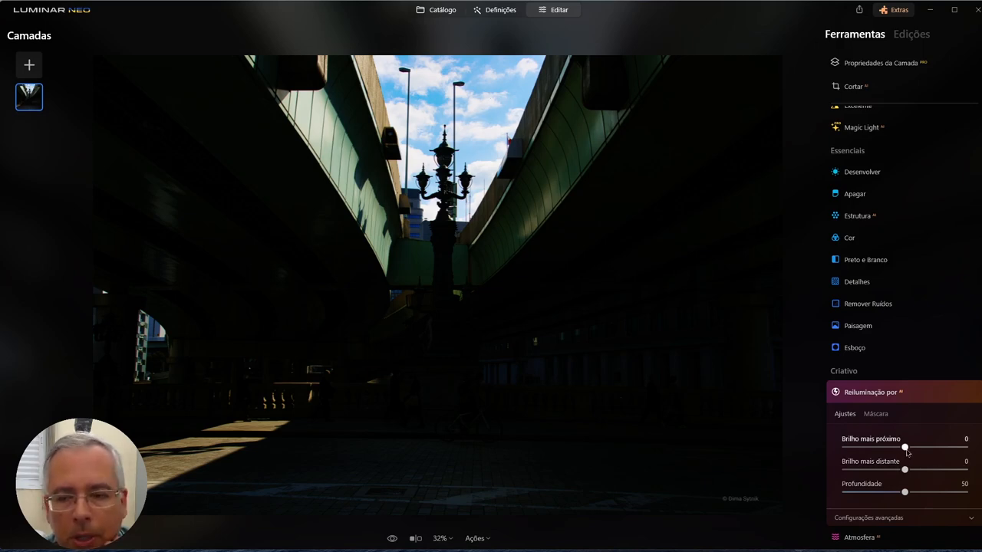
drag(905, 448, 956, 448)
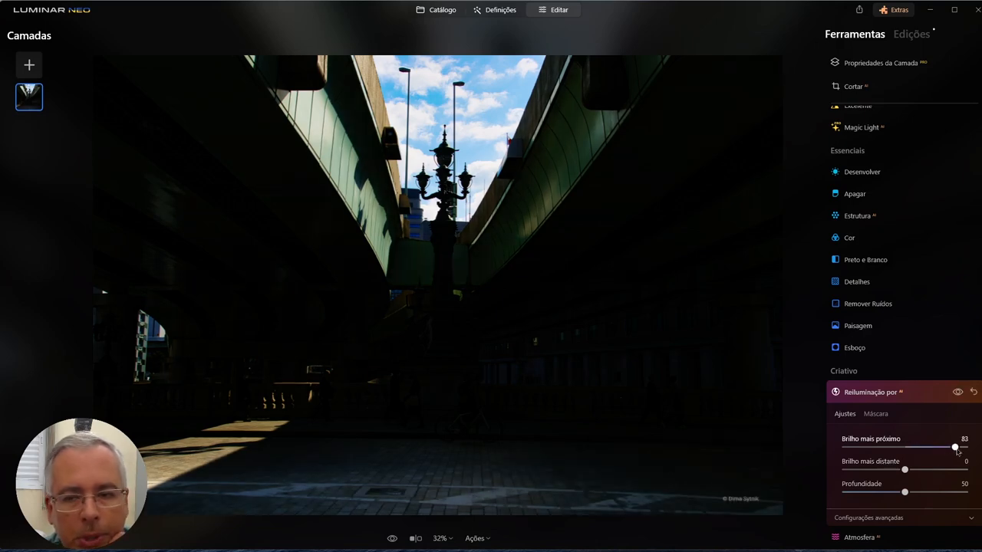
drag(905, 470, 943, 470)
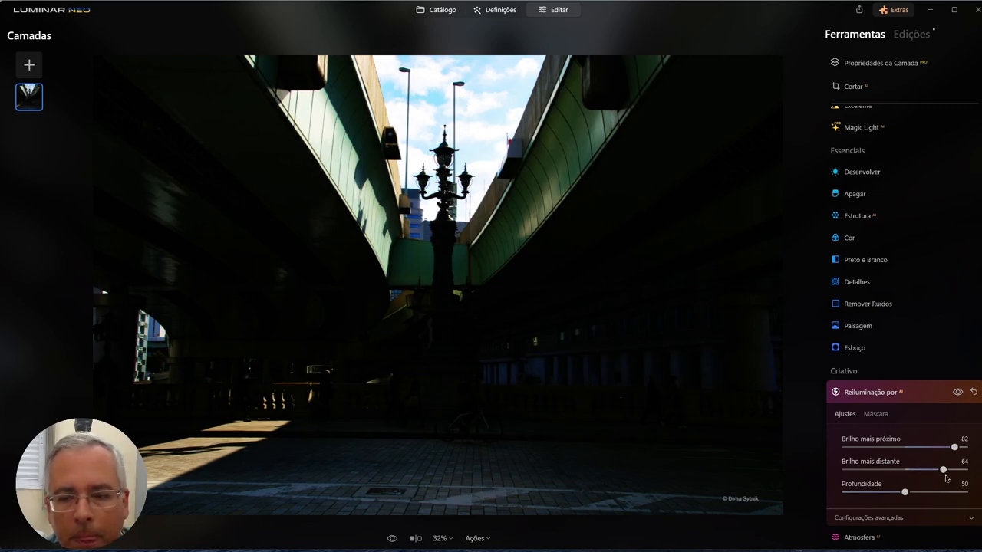
drag(943, 469, 903, 469)
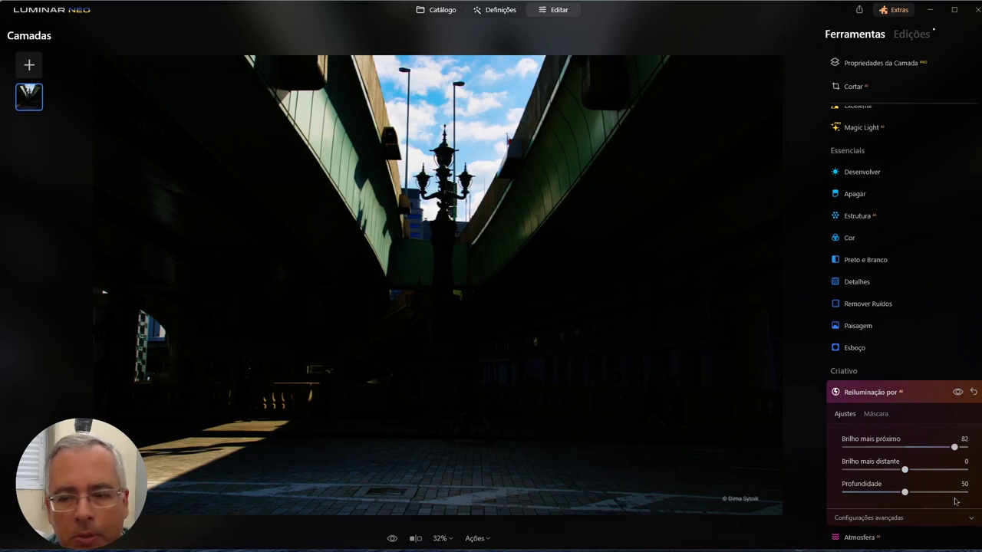
drag(906, 470, 948, 470)
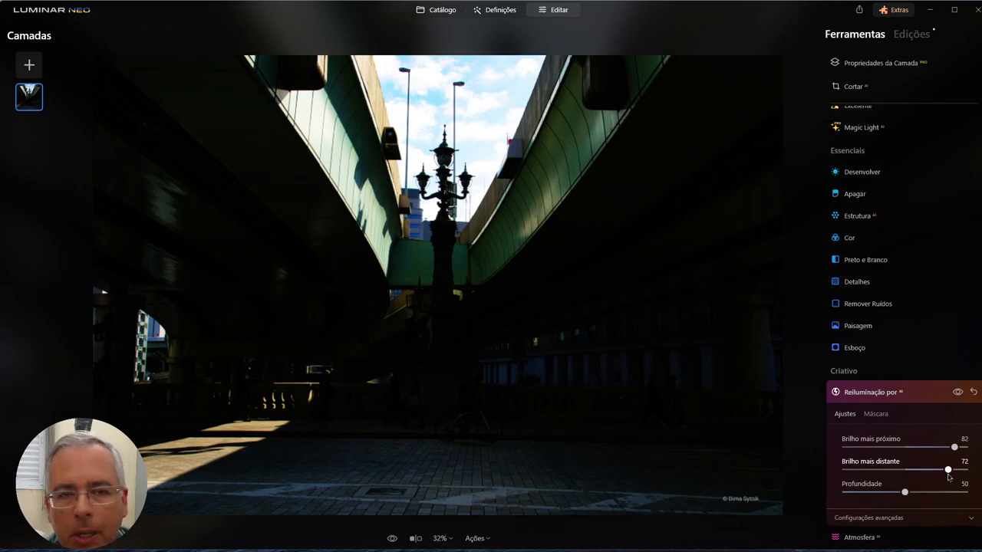
drag(949, 470, 907, 470)
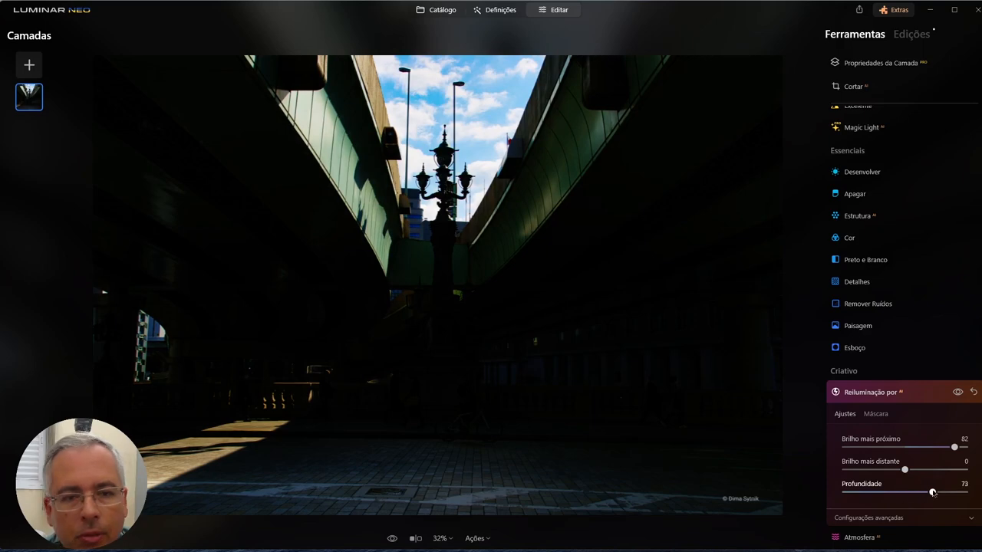
Step: Set relighting depth to 100 and zoom into the dark lower area
drag(905, 492, 965, 492)
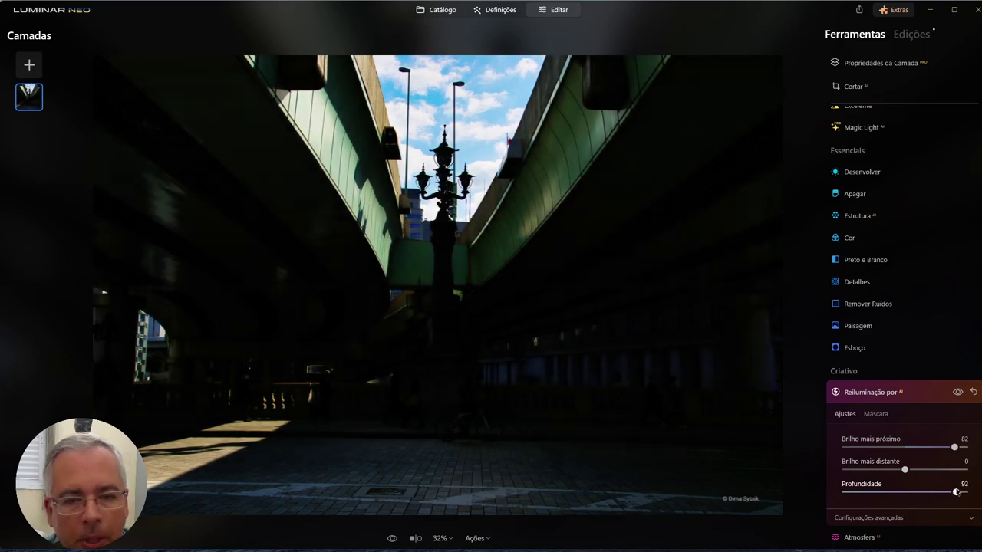
click(560, 393)
Step: Keep far brightness at 0, push near brightness to 100, and return to the catalog
drag(426, 374, 712, 363)
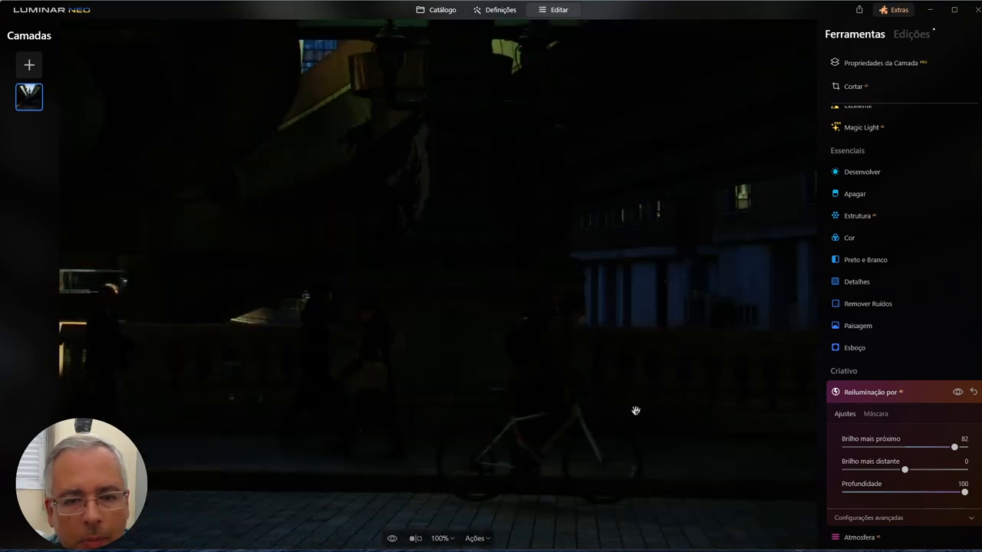
key(ctrl+0)
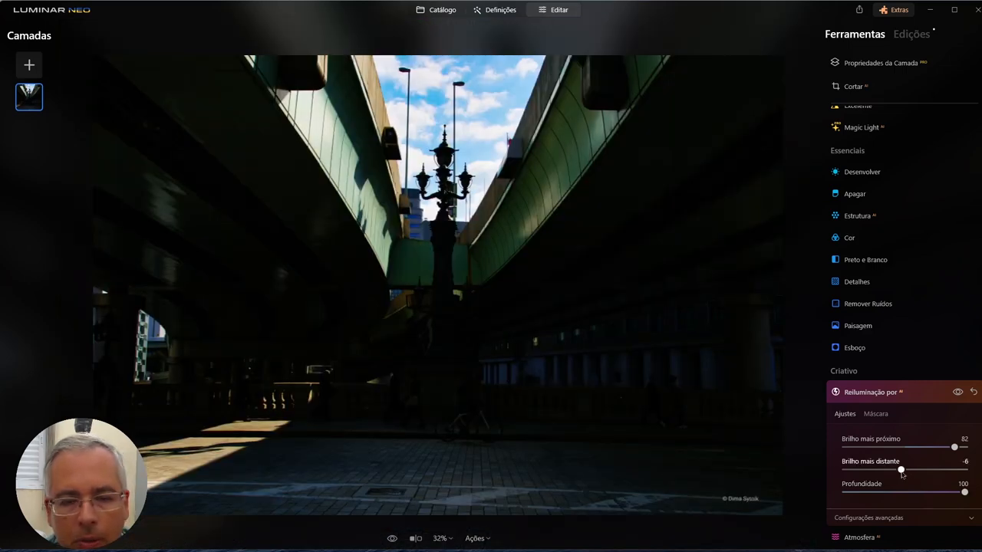
mouse_move(902, 470)
mouse_down()
mouse_move(929, 470)
mouse_move(906, 470)
mouse_up()
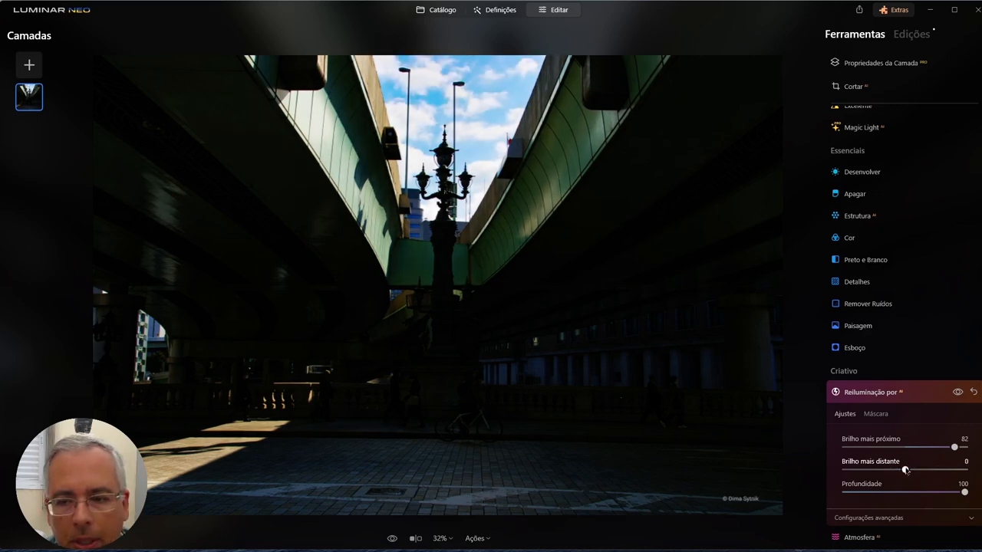
drag(955, 448, 968, 448)
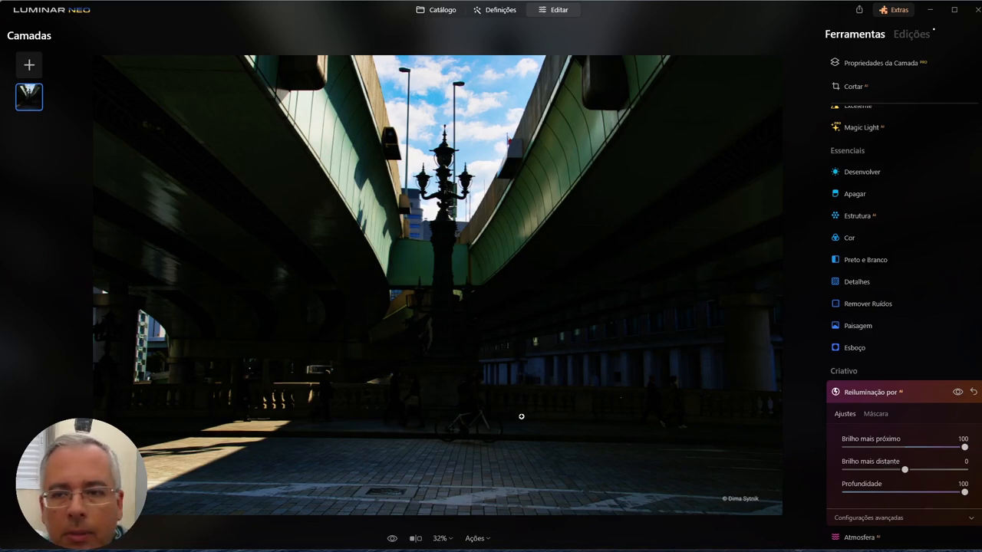
click(437, 10)
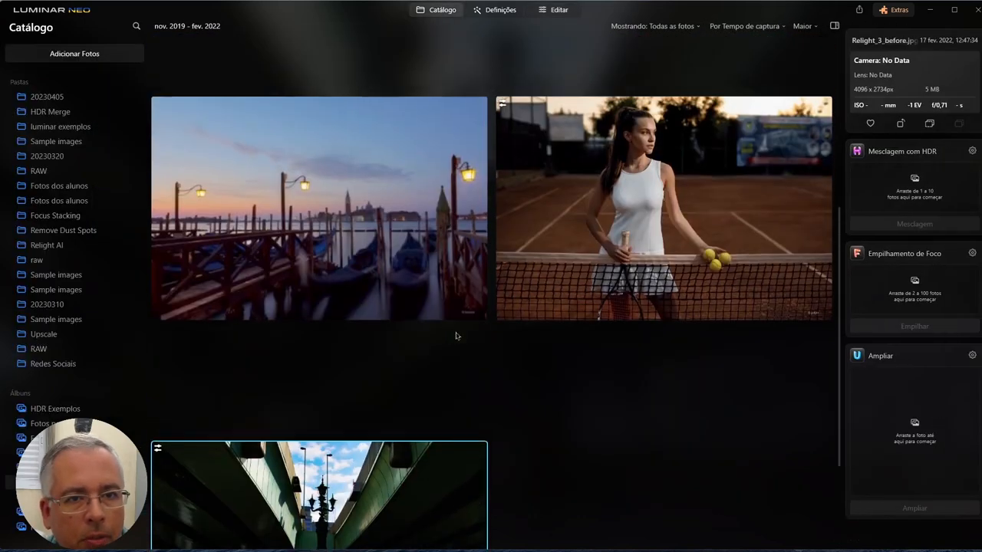
scroll(452, 316, up, 3)
Step: Open the Venice gondola photo from the catalog in the editor and check its applied edits
click(409, 304)
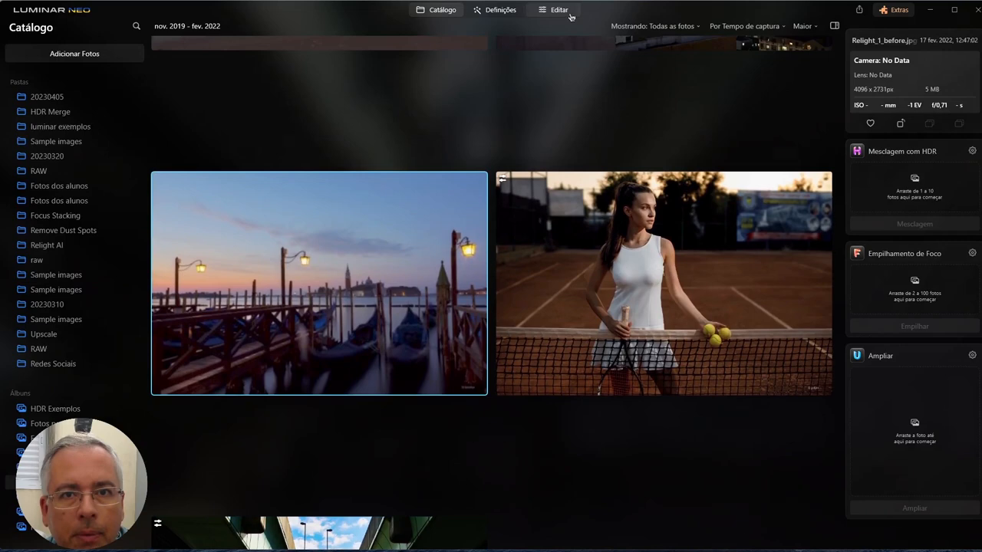
key(Return)
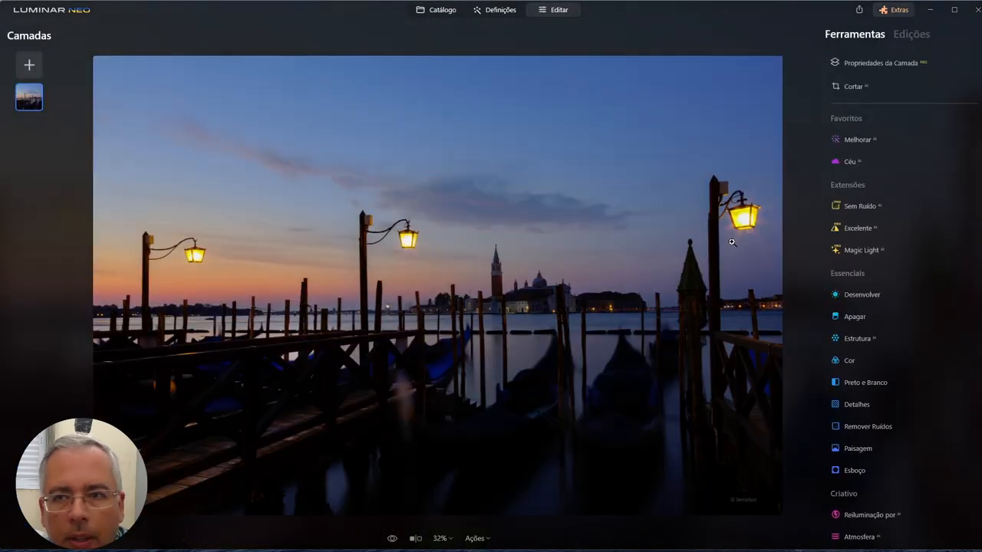
click(911, 34)
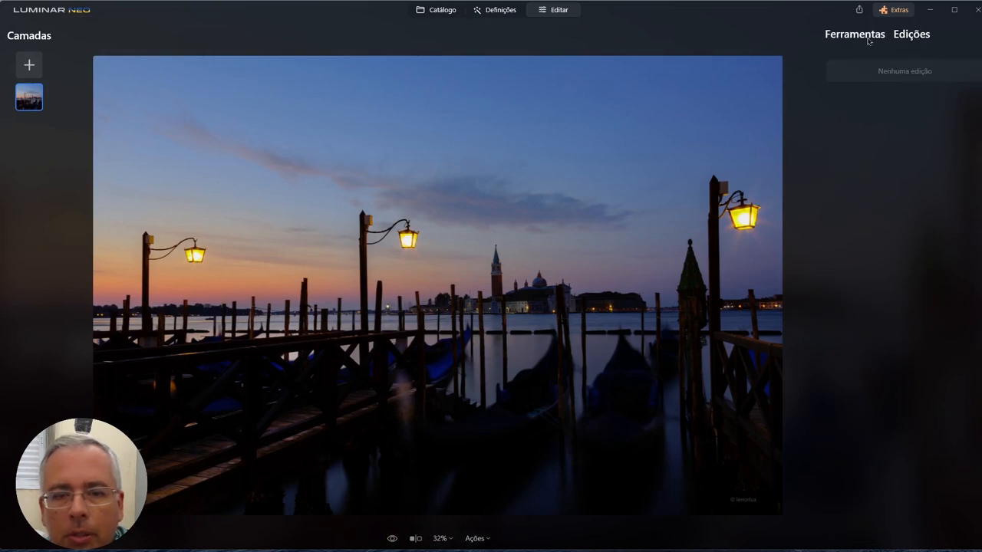
click(869, 36)
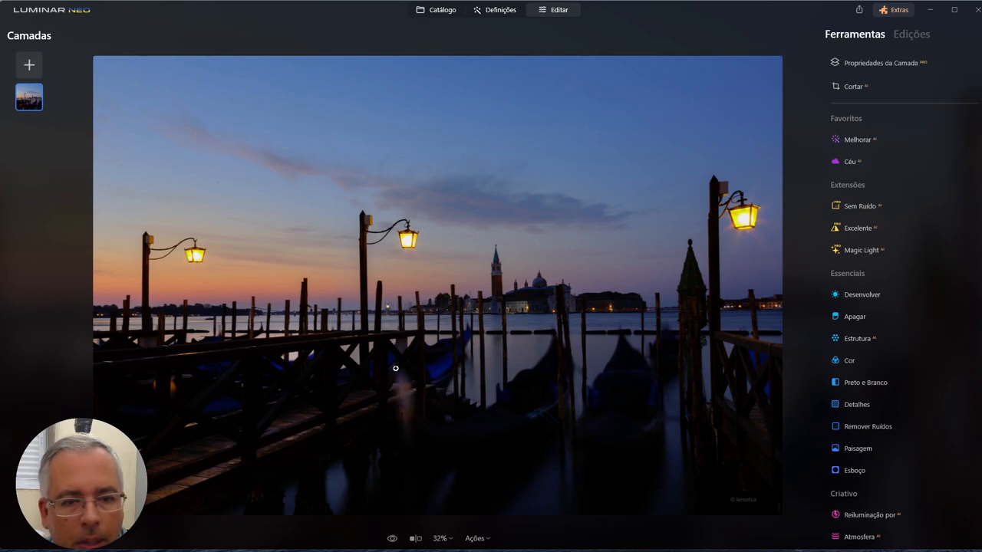
scroll(889, 415, down, 1)
scroll(890, 415, down, 2)
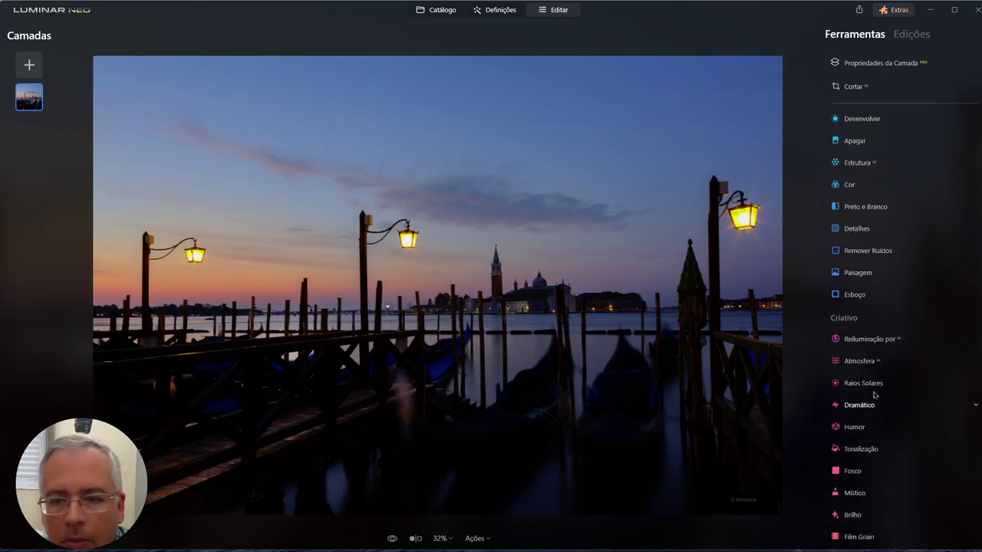
click(896, 330)
Step: Brighten the near foreground and work the Relight AI depth to about 57
drag(904, 385, 956, 386)
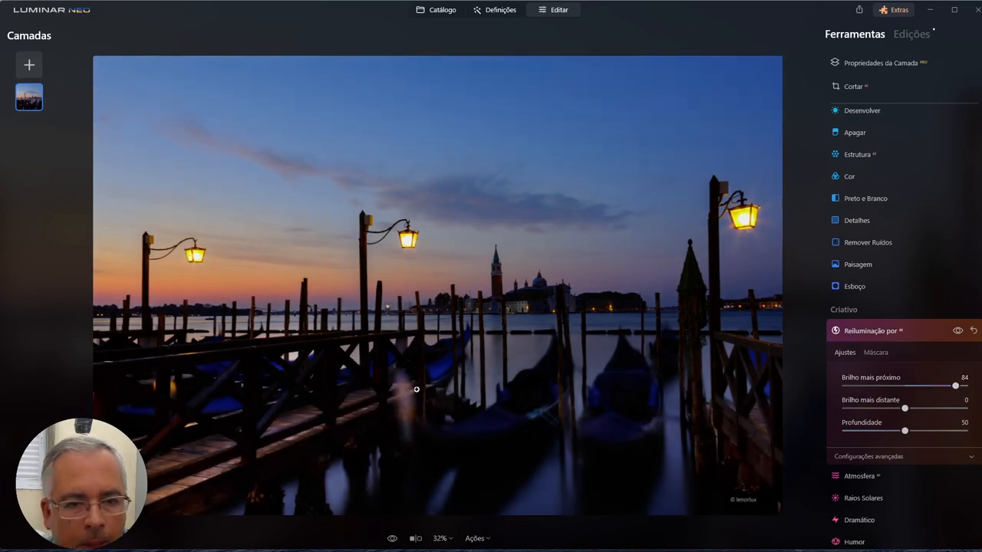
mouse_move(903, 431)
mouse_down()
mouse_move(914, 431)
mouse_move(844, 434)
mouse_up()
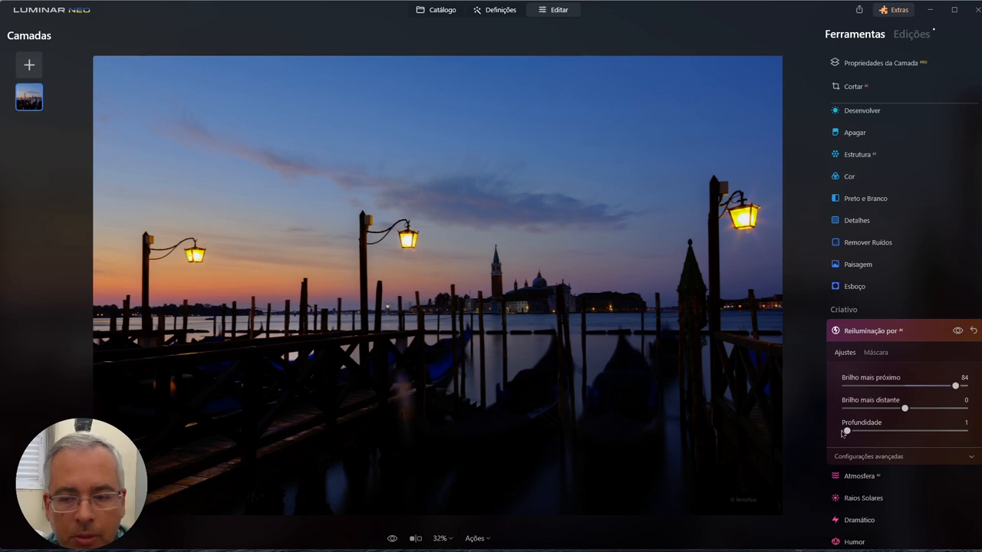
drag(845, 433, 909, 431)
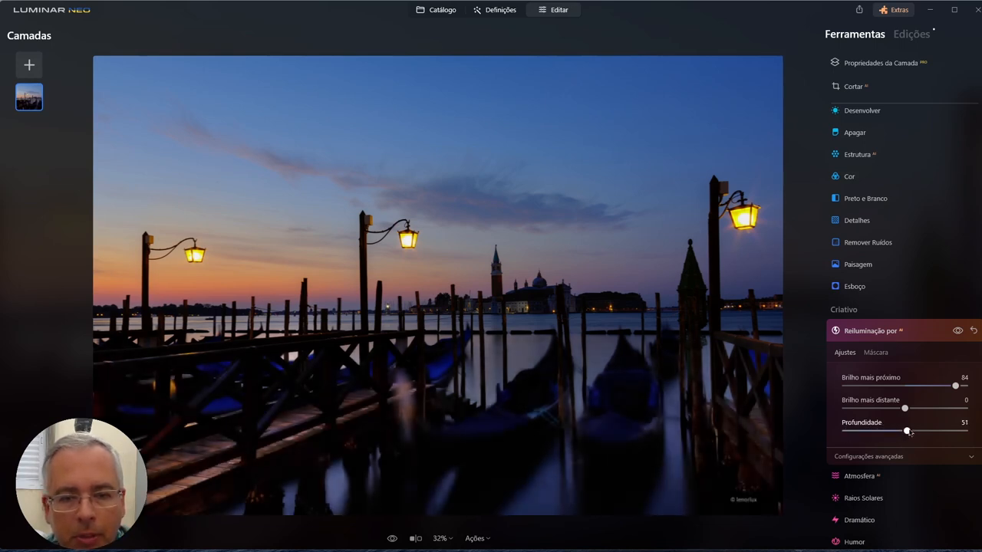
drag(909, 432, 897, 432)
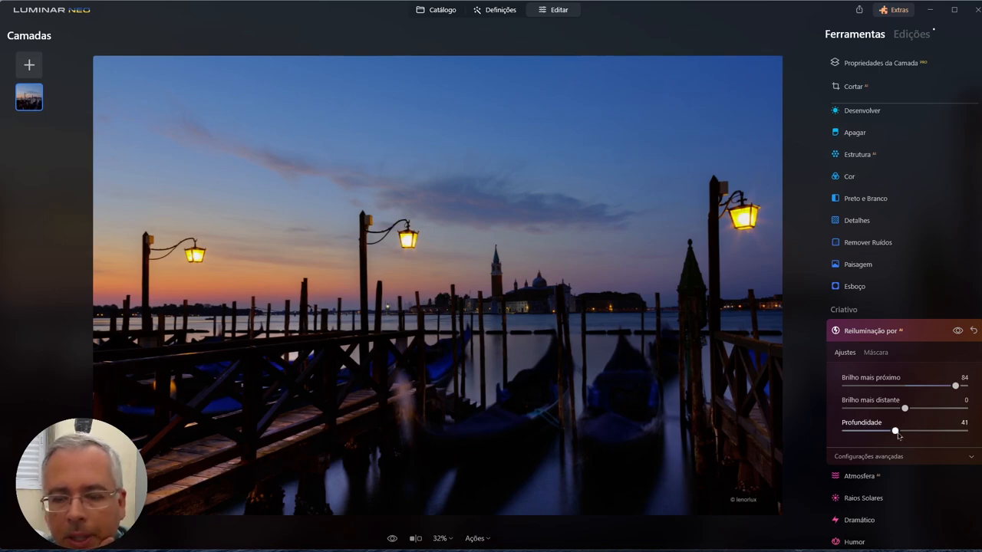
drag(896, 431, 920, 431)
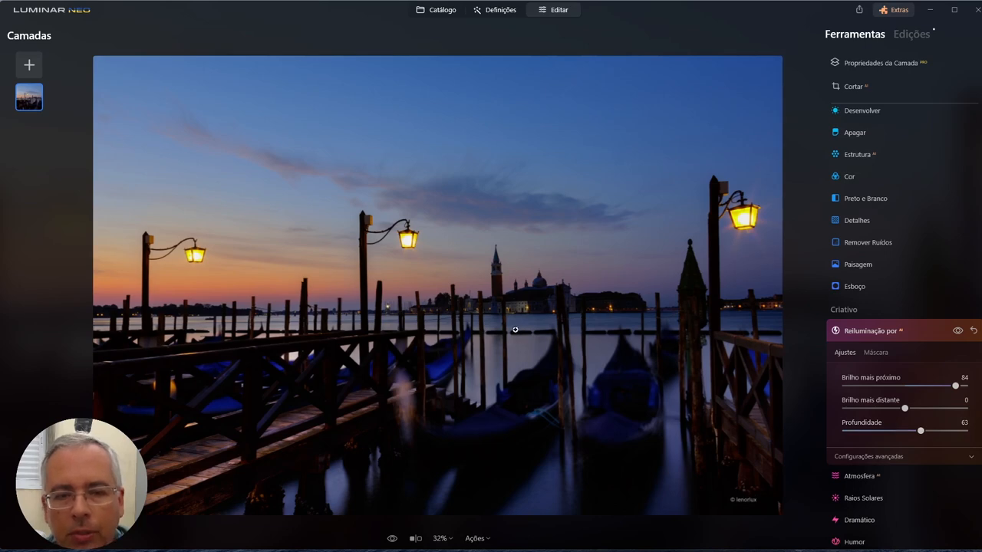
drag(920, 431, 961, 431)
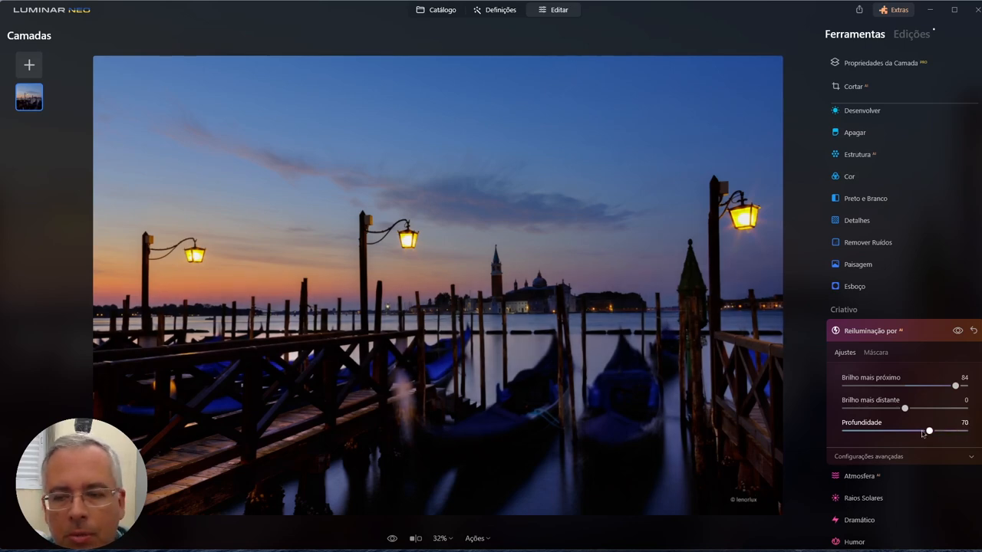
mouse_move(961, 431)
mouse_down()
mouse_move(902, 432)
mouse_move(914, 432)
mouse_up()
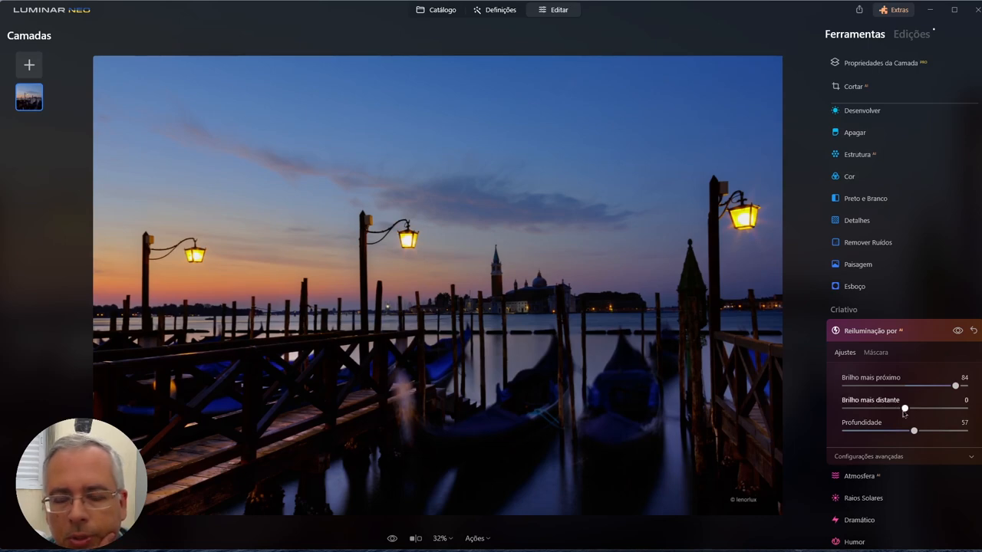
Step: Darken the distant brightness to about -47 and push near brightness up to 97
drag(905, 409, 943, 407)
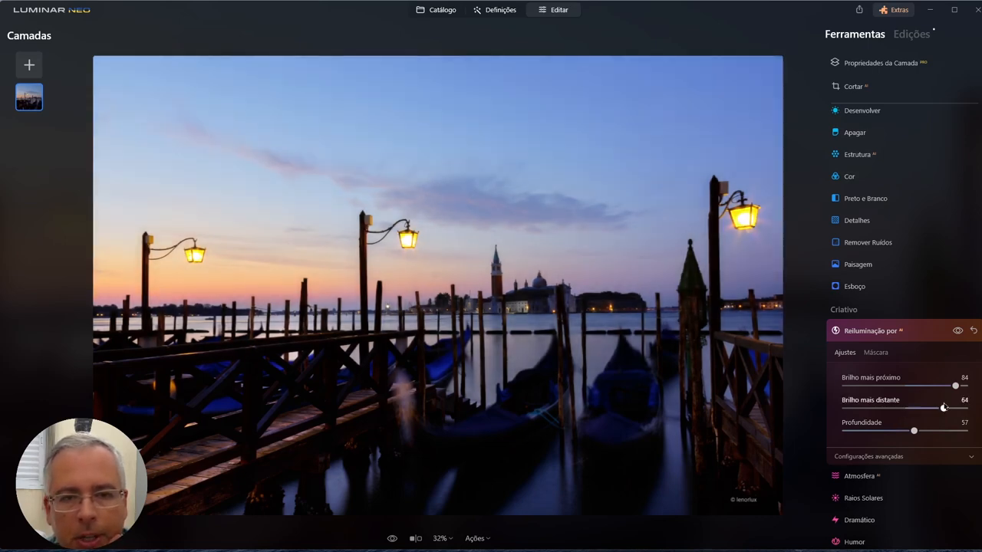
drag(944, 407, 877, 408)
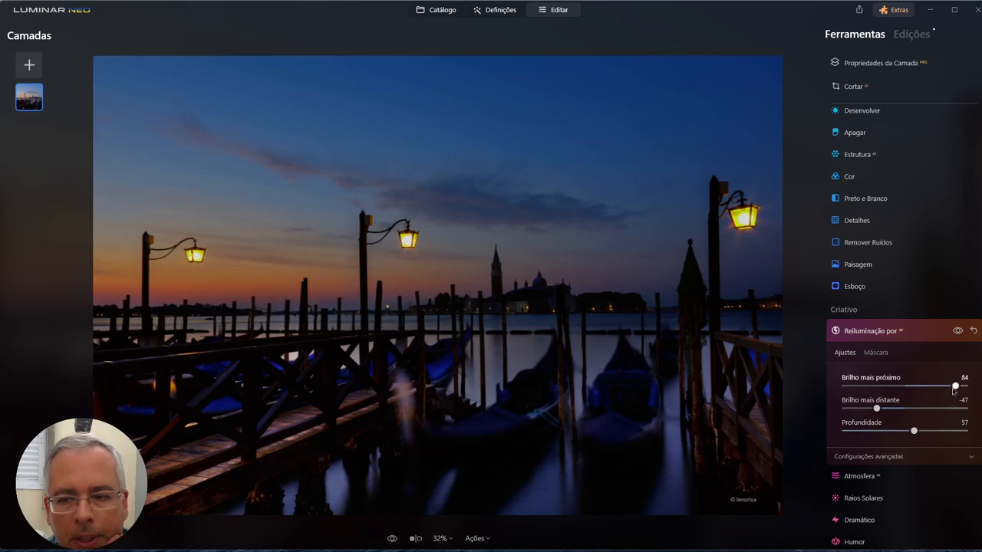
drag(955, 385, 964, 385)
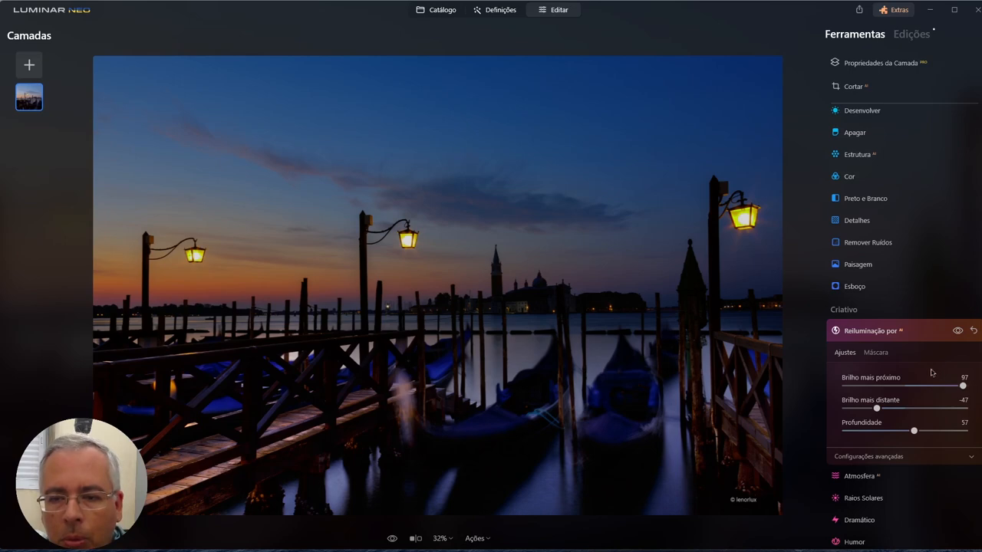
scroll(932, 373, up, 5)
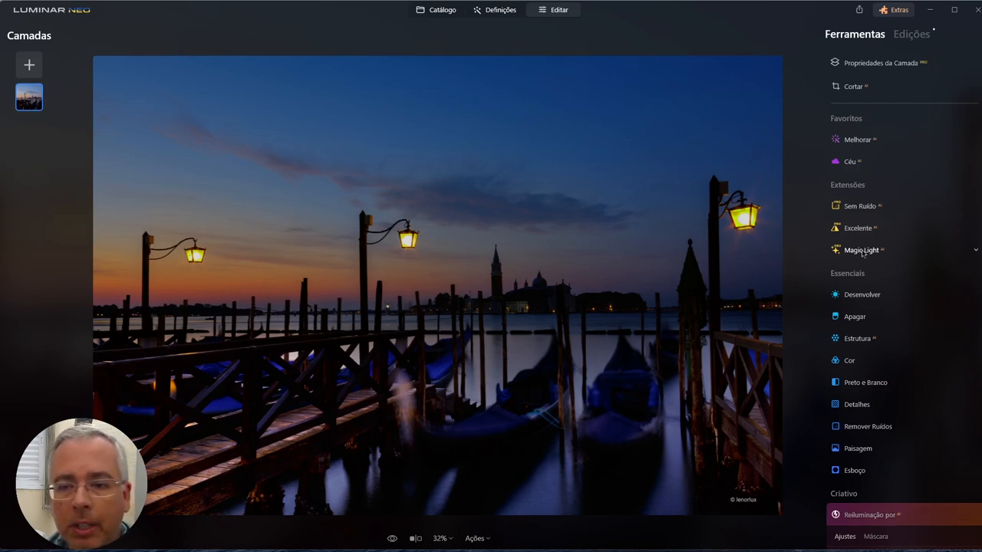
click(862, 251)
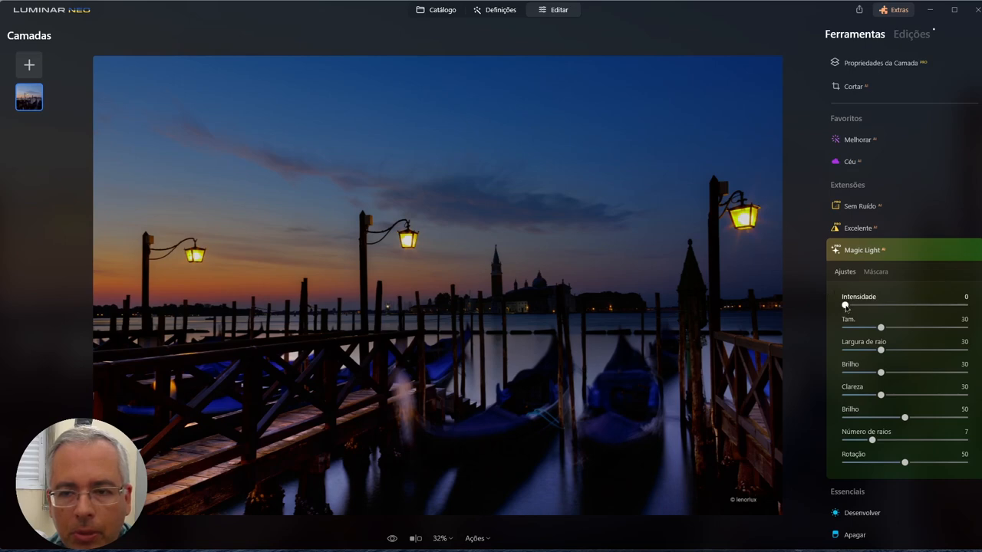
Step: Apply Magic Light star glows to the lamps at intensity 48, trying the ray count
drag(846, 305, 903, 307)
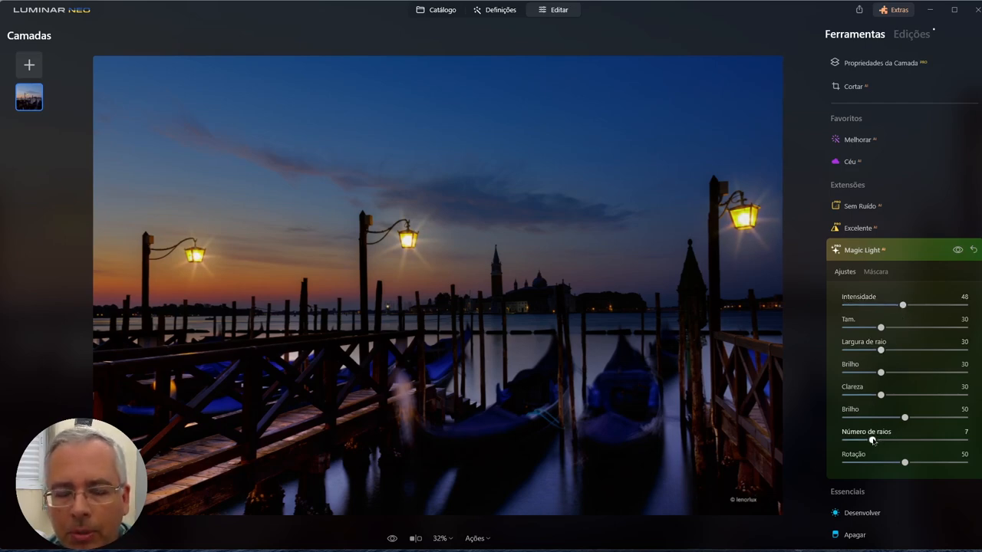
drag(872, 440, 908, 440)
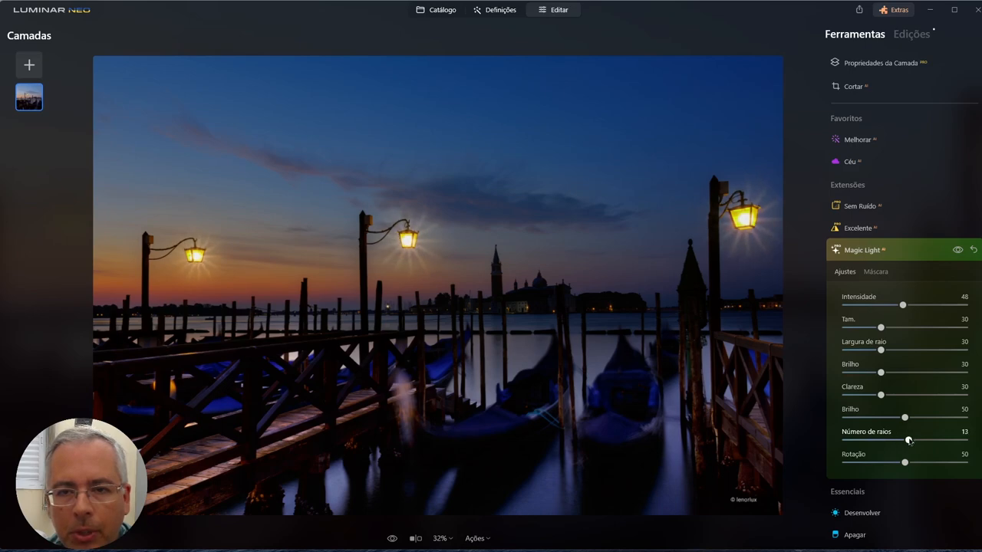
mouse_move(908, 440)
mouse_down()
mouse_move(861, 442)
mouse_move(886, 441)
mouse_move(876, 442)
mouse_up()
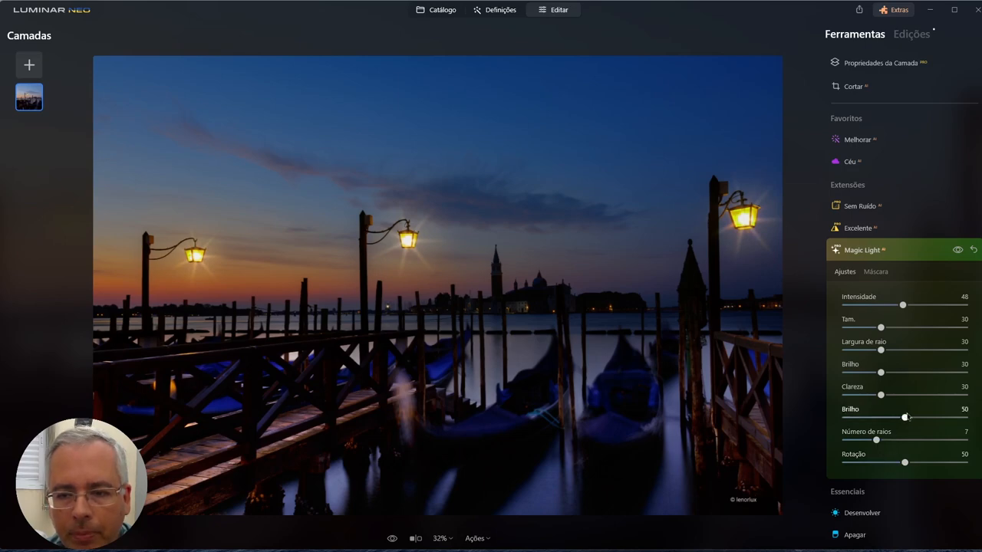
Step: Refine the lamp glows to clarity 39, brightness 51 and ray width 15
mouse_move(904, 418)
mouse_down()
mouse_move(915, 418)
mouse_move(889, 418)
mouse_up()
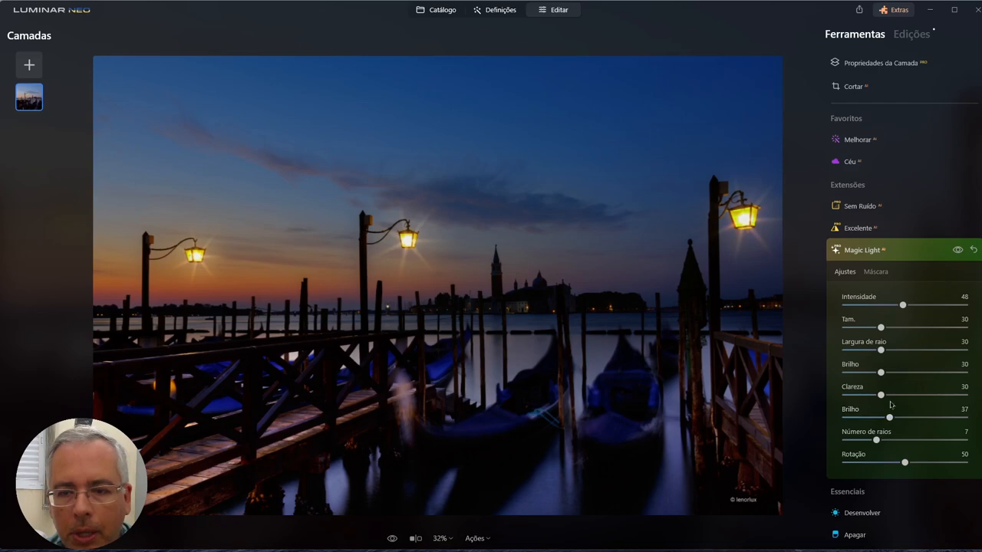
drag(882, 395, 896, 395)
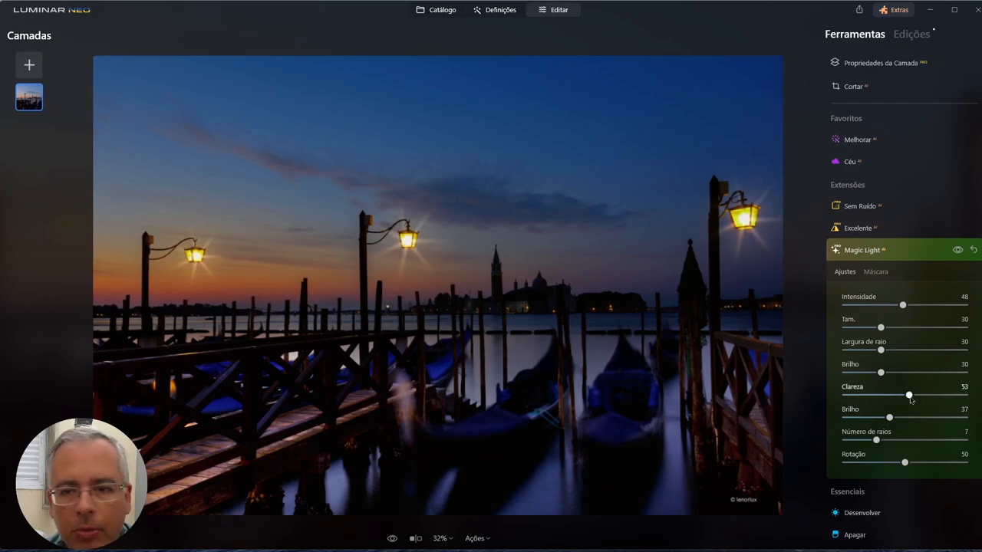
drag(896, 395, 926, 395)
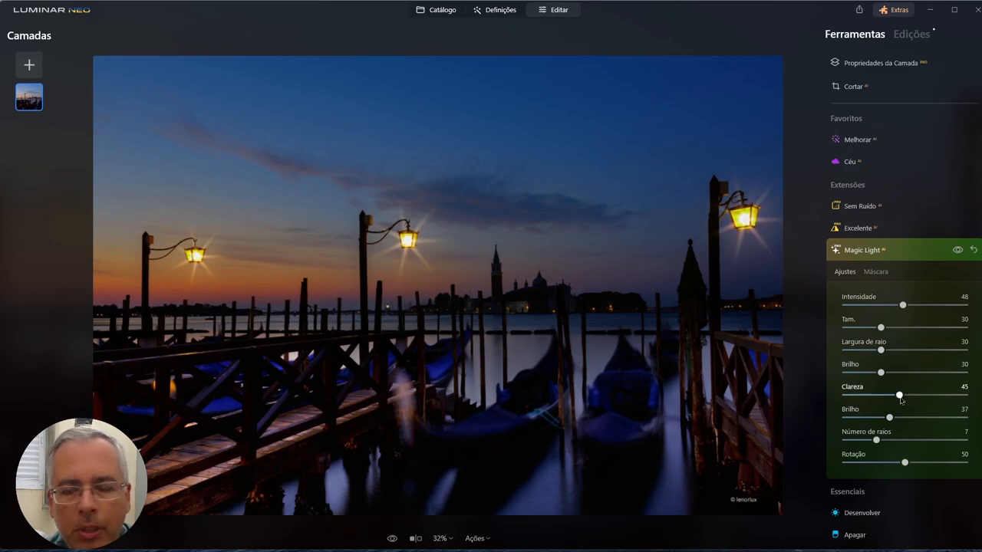
mouse_move(926, 395)
mouse_down()
mouse_move(892, 395)
mouse_move(910, 372)
mouse_up()
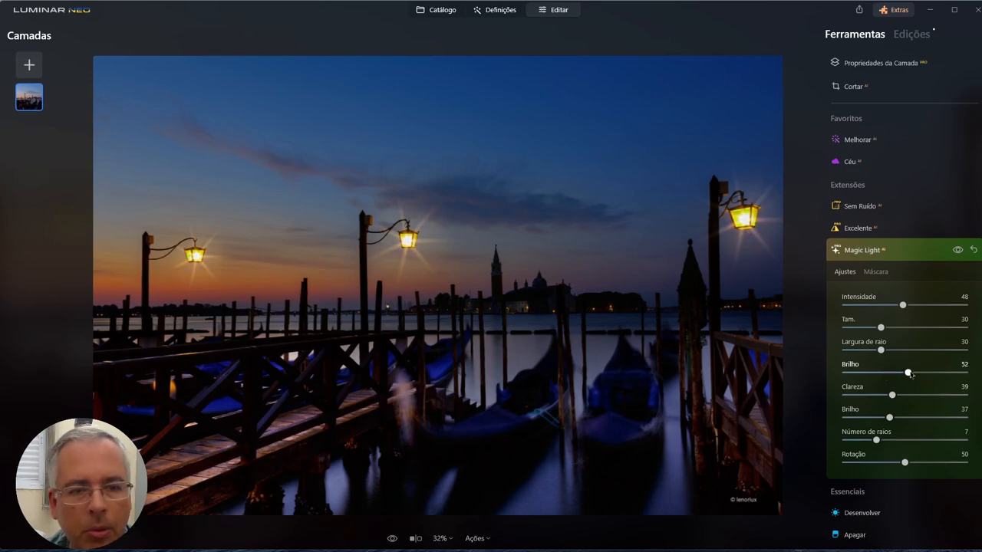
mouse_move(911, 373)
mouse_down()
mouse_move(906, 351)
mouse_move(918, 351)
mouse_move(853, 351)
mouse_move(865, 351)
mouse_up()
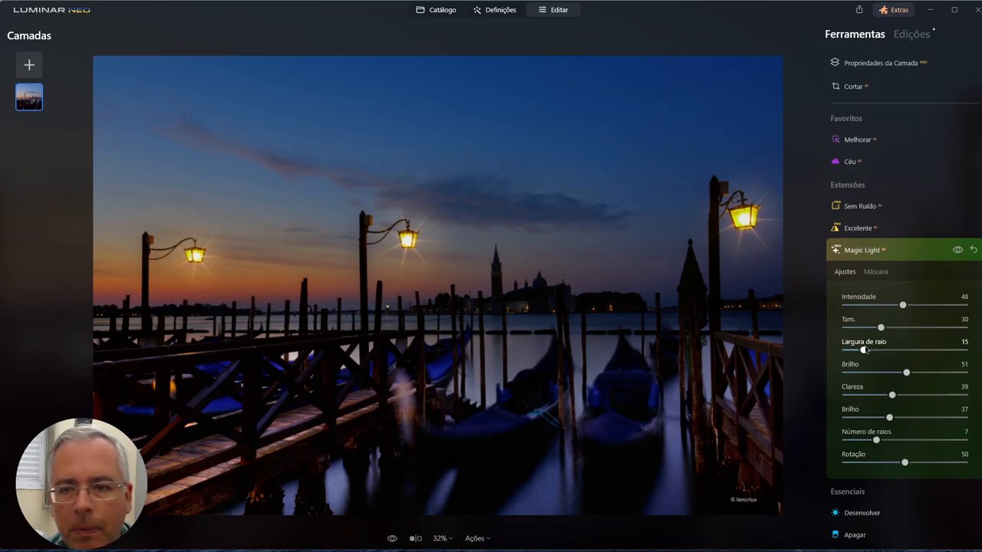
Step: Shrink the star glow size to 10, raise intensity to 66 and compare with the original
drag(881, 328, 916, 328)
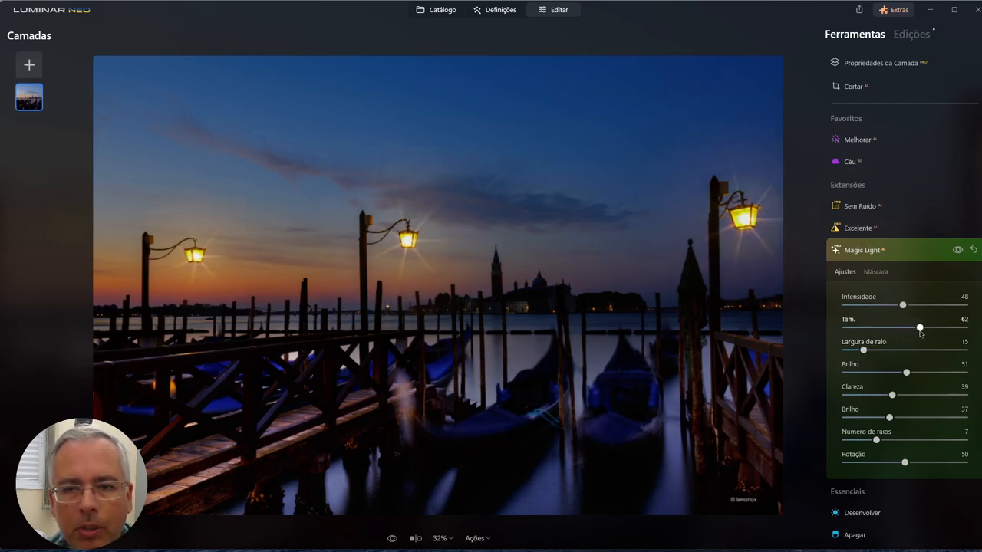
mouse_move(916, 328)
mouse_down()
mouse_move(937, 328)
mouse_move(857, 328)
mouse_up()
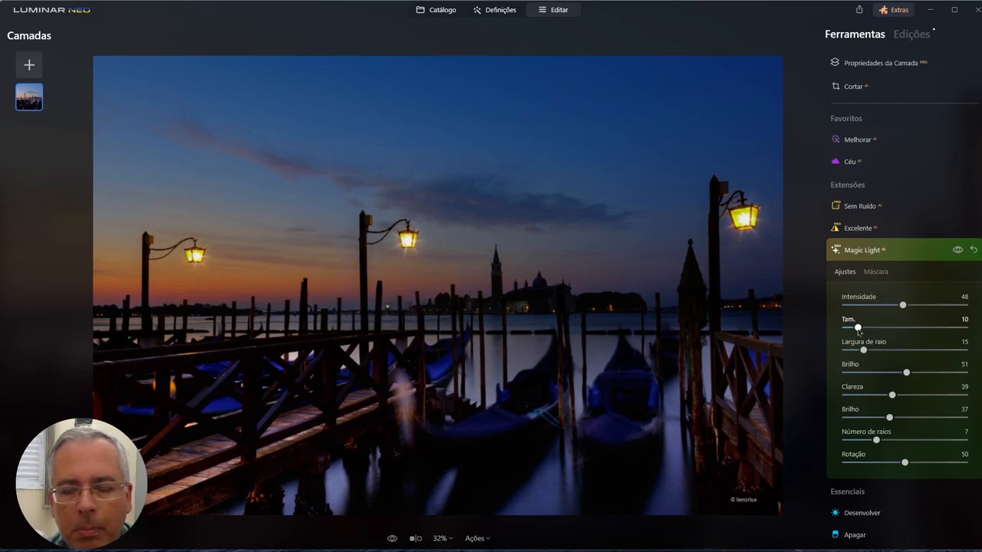
drag(902, 305, 920, 305)
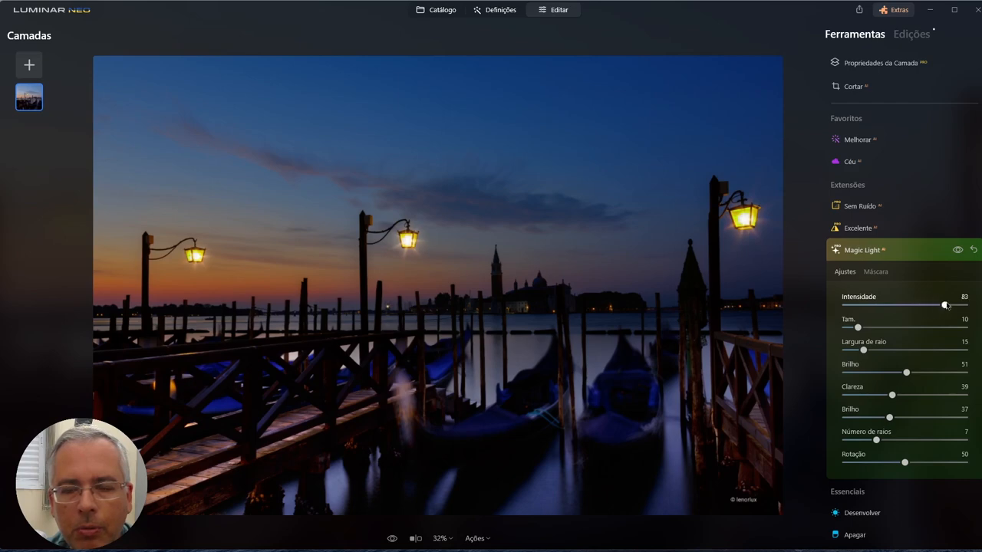
mouse_move(920, 306)
mouse_down()
mouse_move(843, 309)
mouse_move(921, 306)
mouse_up()
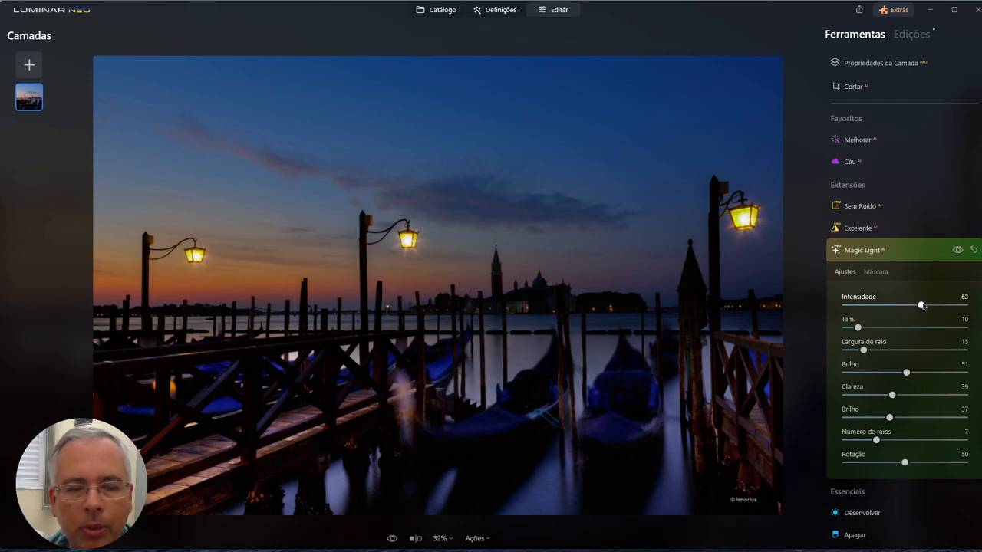
drag(923, 306, 925, 306)
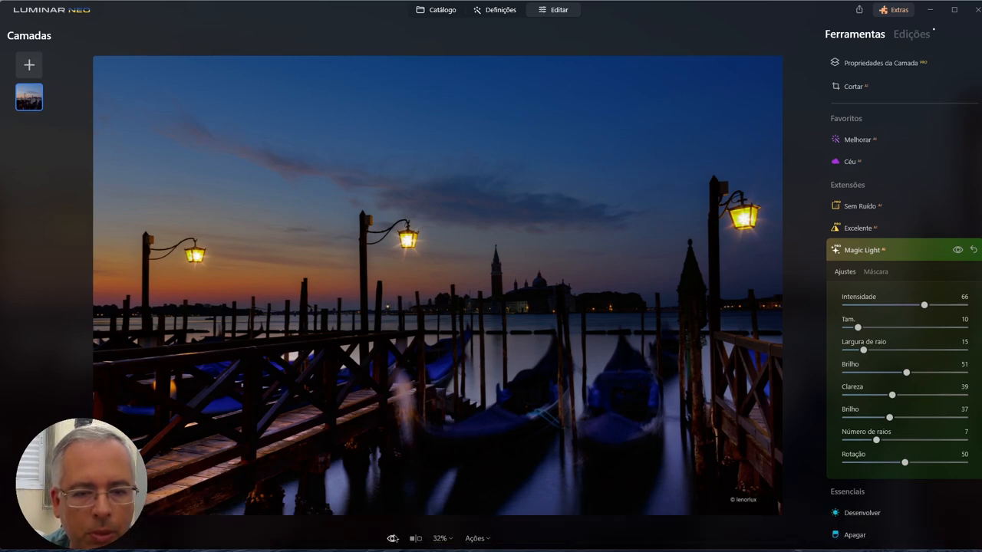
click(392, 538)
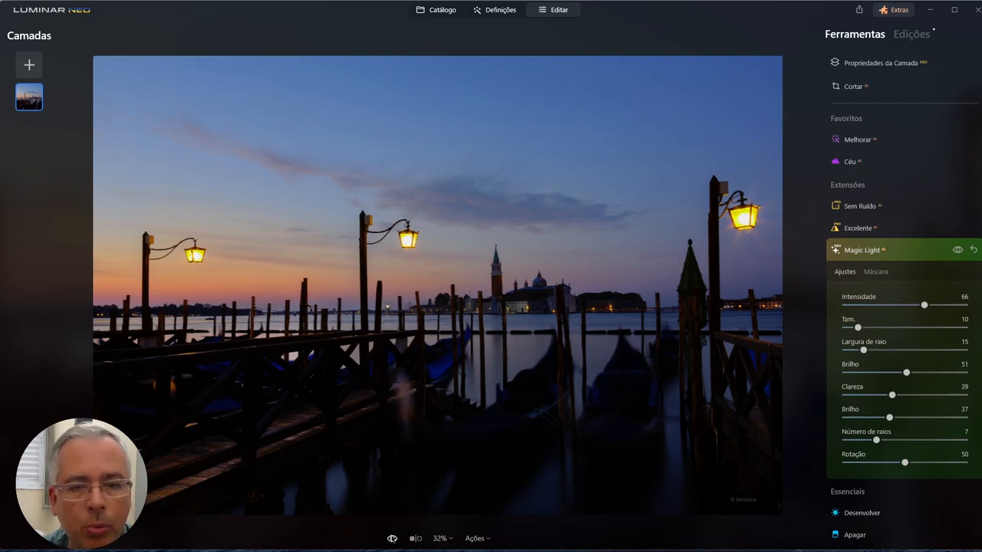
click(392, 537)
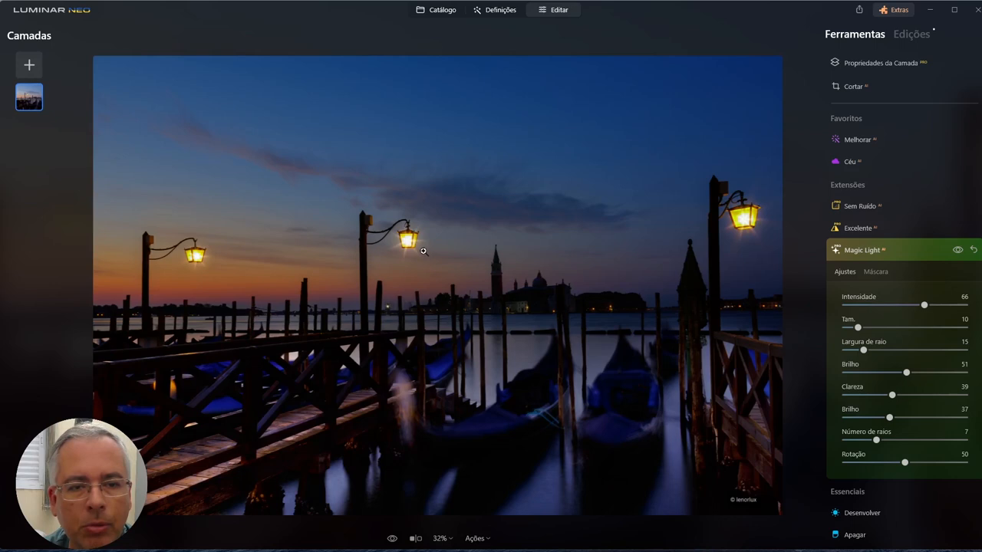